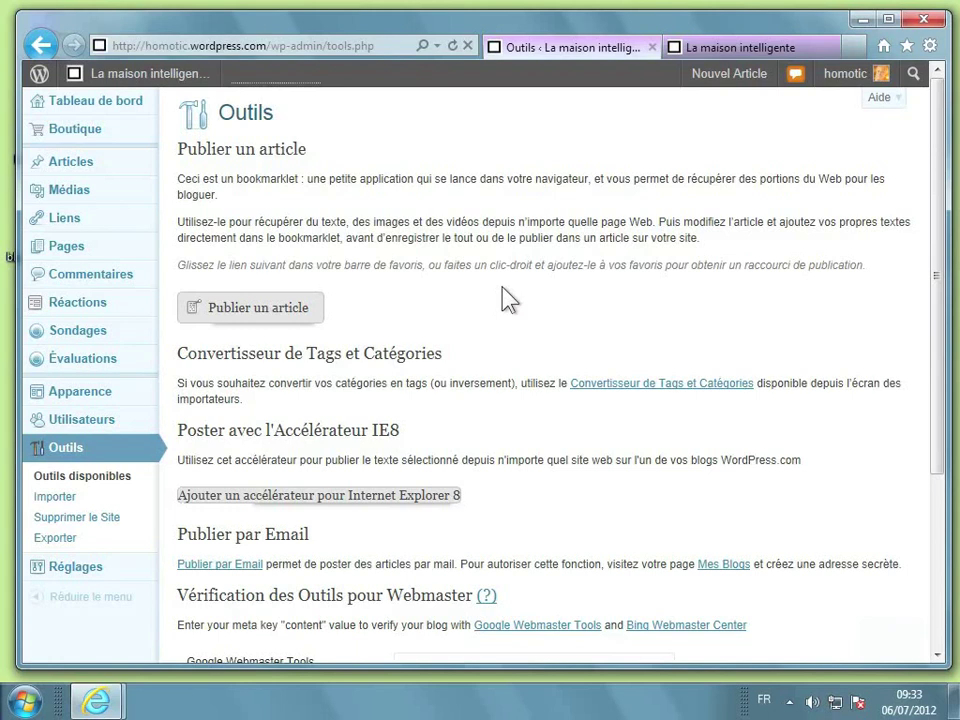
pyautogui.rightClick(507, 299)
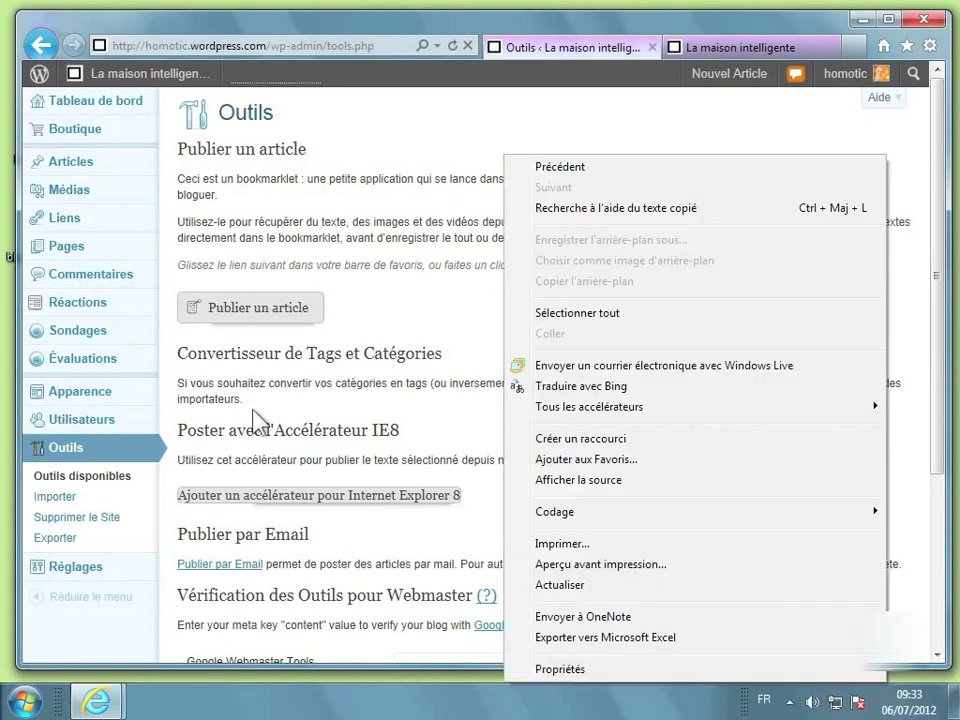
pyautogui.click(389, 356)
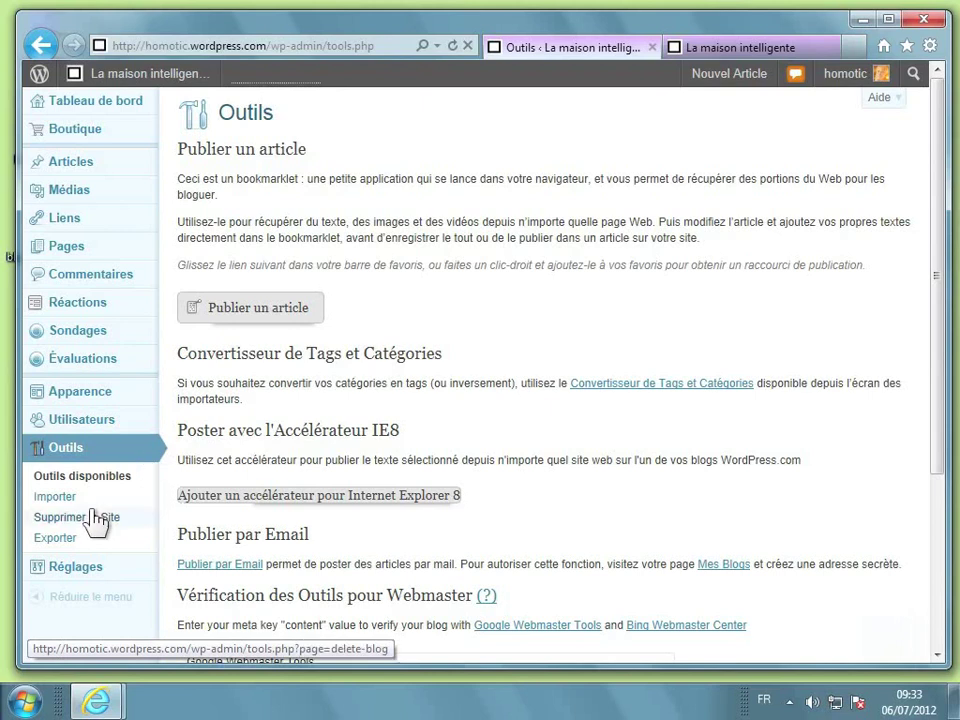
# - Open the free export tool and restrict the export to articles in the HomoTic category
pyautogui.click(66, 548)
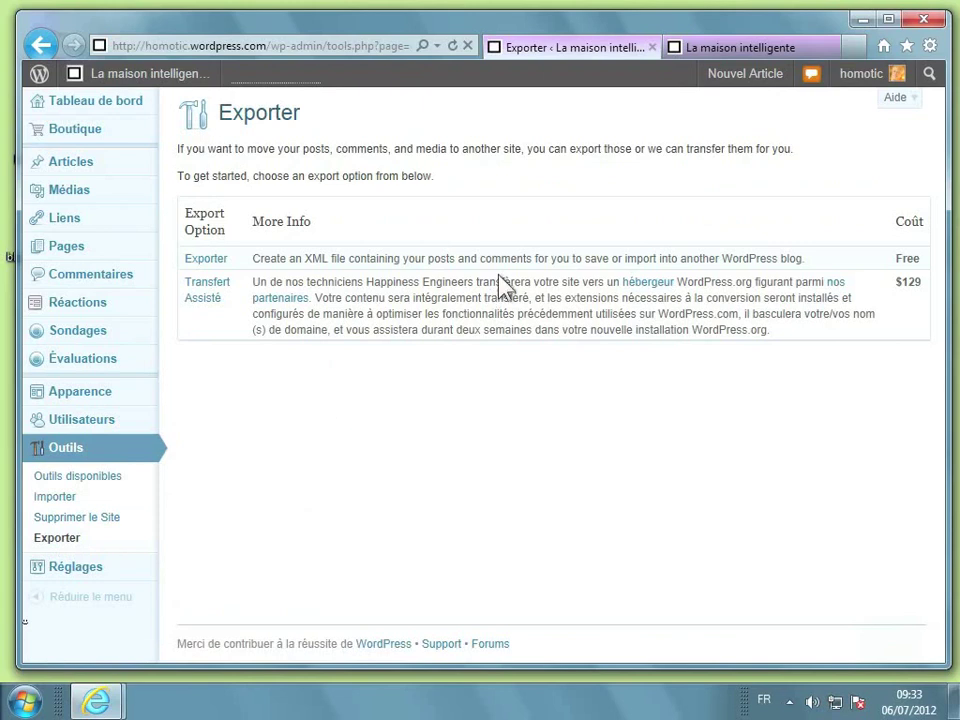
pyautogui.click(206, 259)
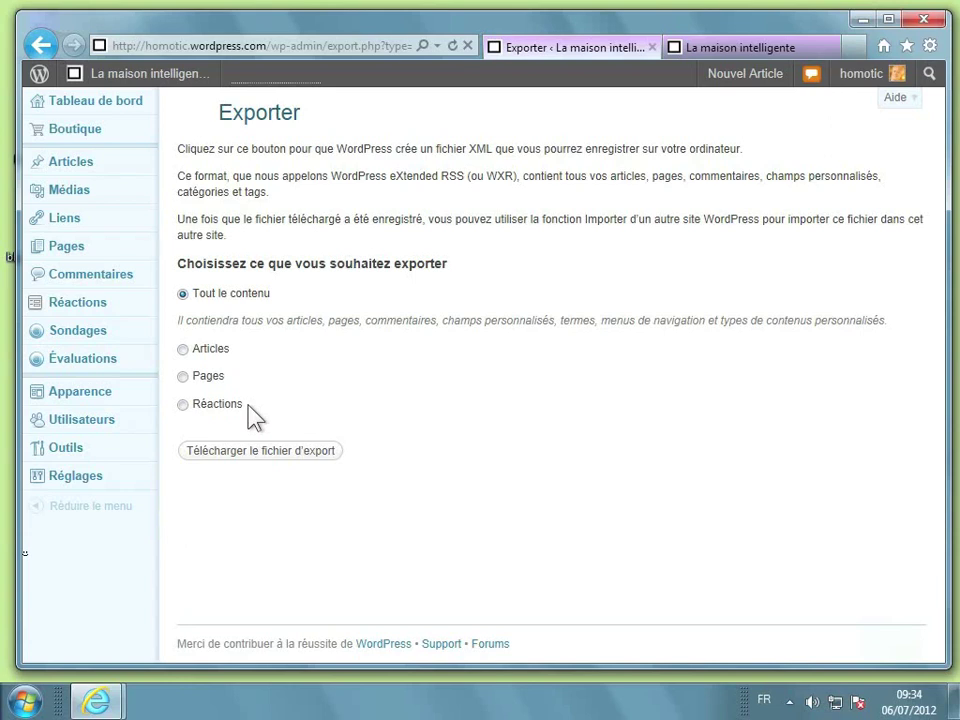
pyautogui.click(184, 350)
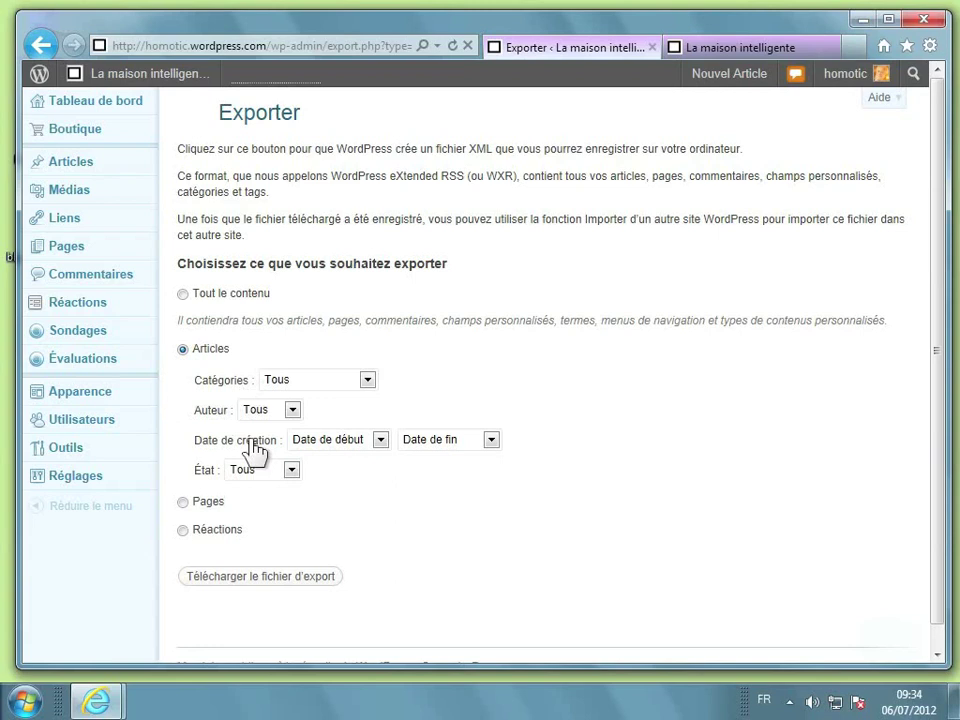
pyautogui.click(364, 381)
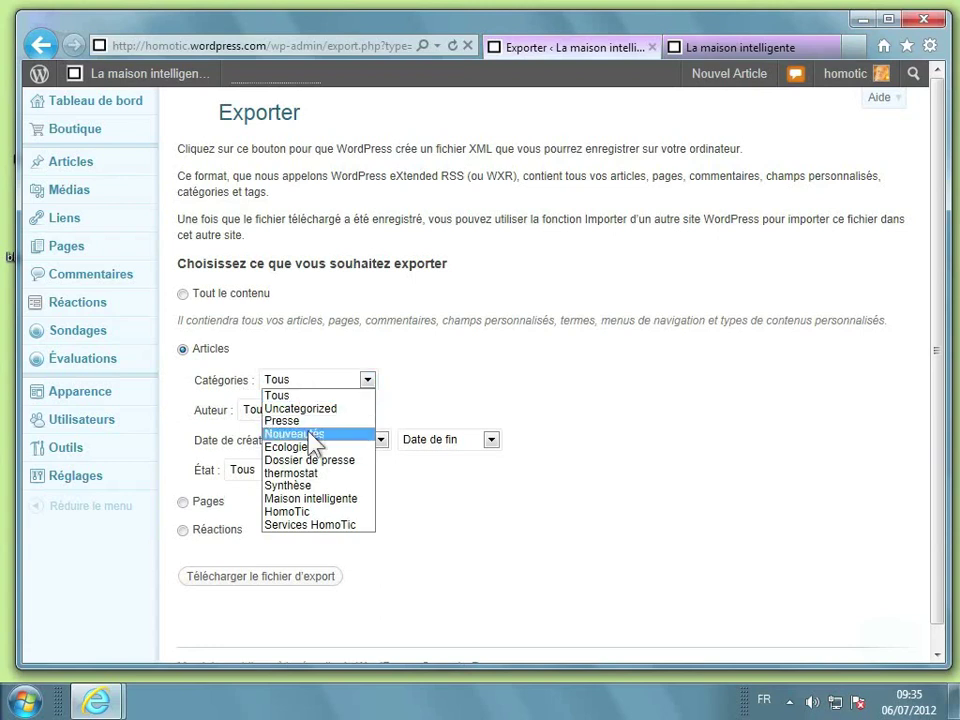
pyautogui.click(312, 512)
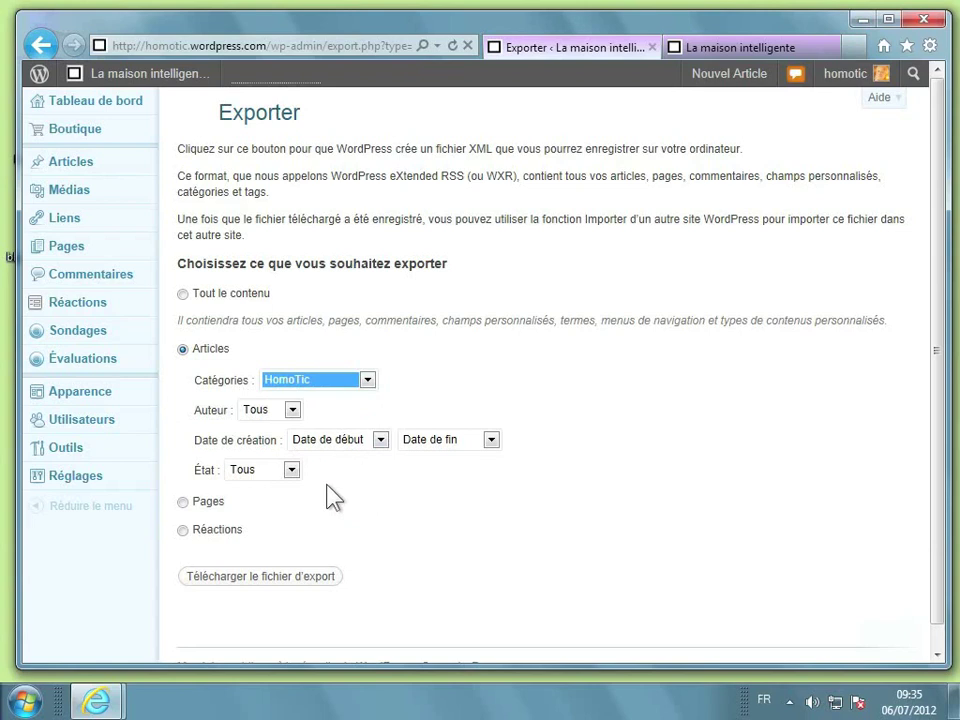
# - Download the export file and save it to the desktop as the XML document lamaisonintelligente.wordpress.2012-07-06
pyautogui.click(245, 576)
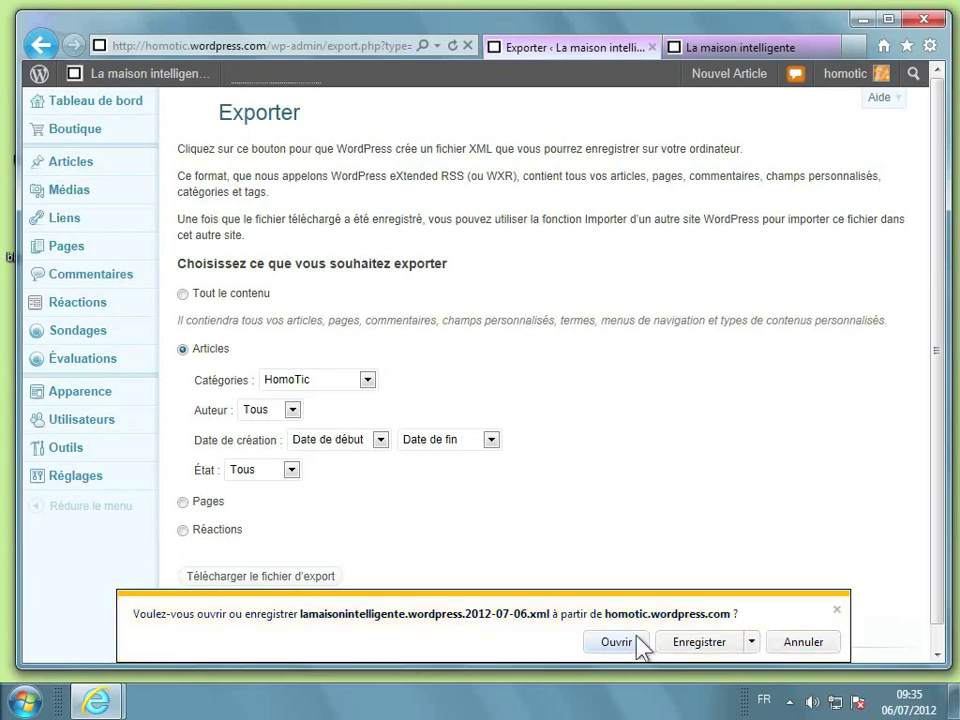
pyautogui.click(752, 642)
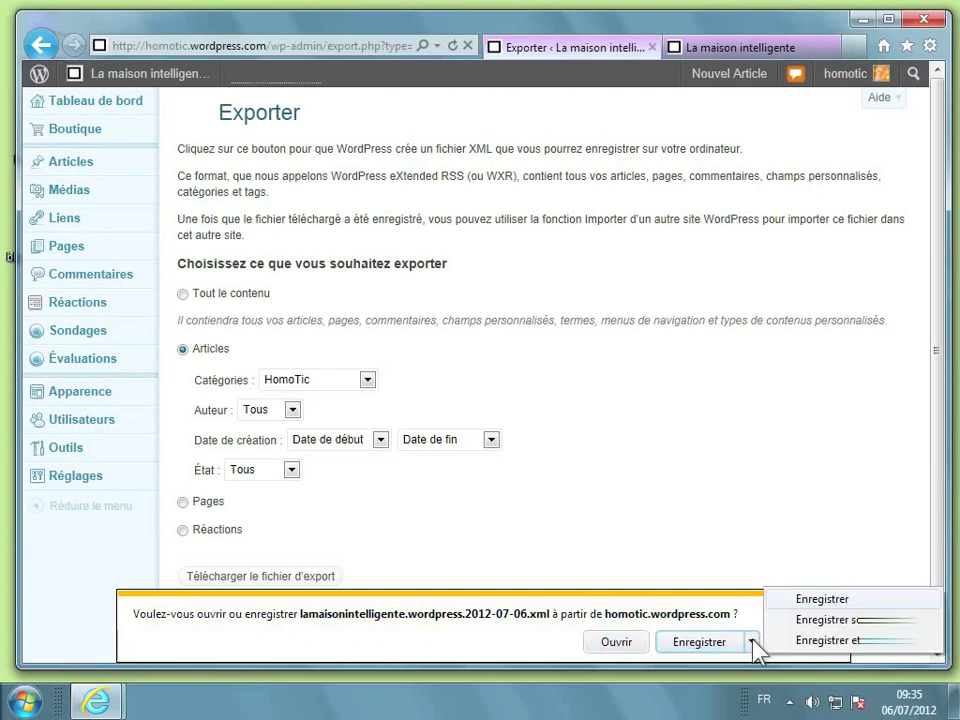
pyautogui.click(818, 622)
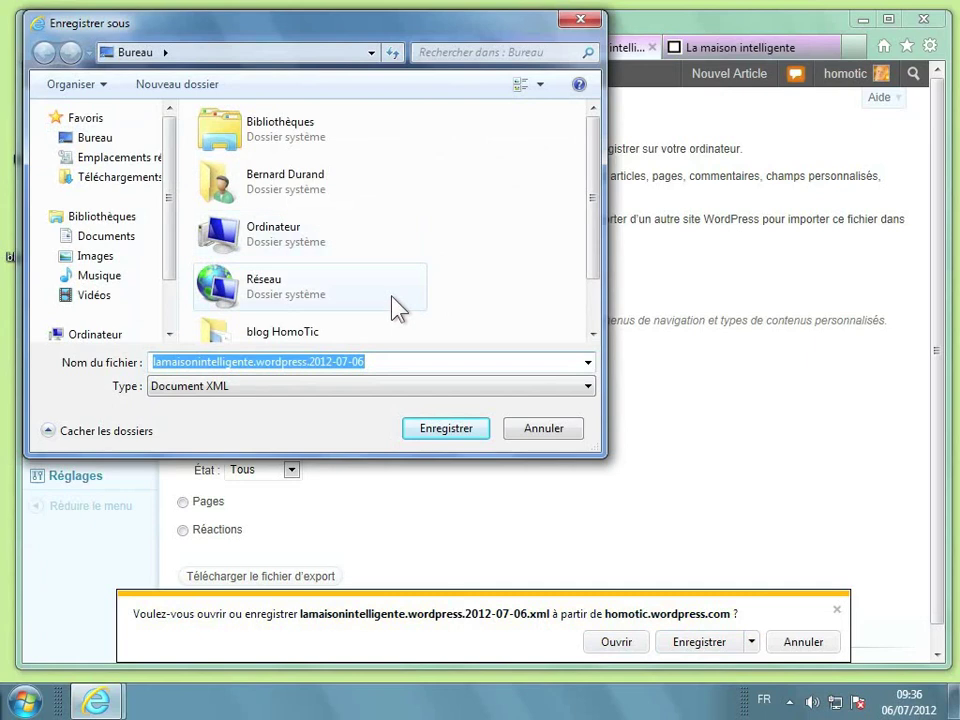
pyautogui.click(443, 432)
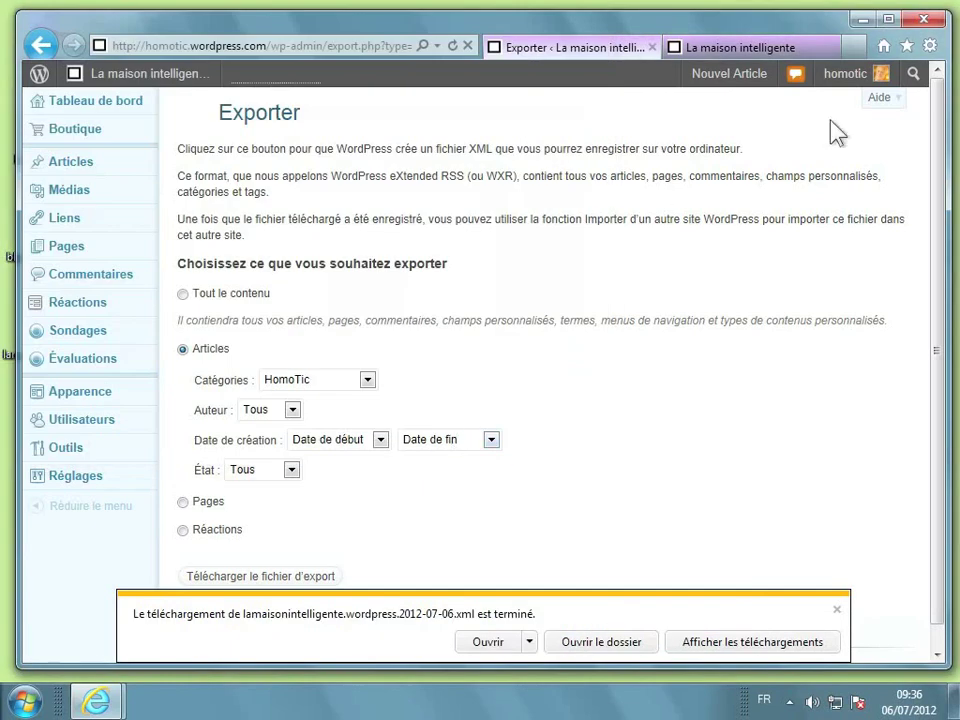
# - Check the desktop for the exported XML file and return to the blog's export page
pyautogui.click(860, 19)
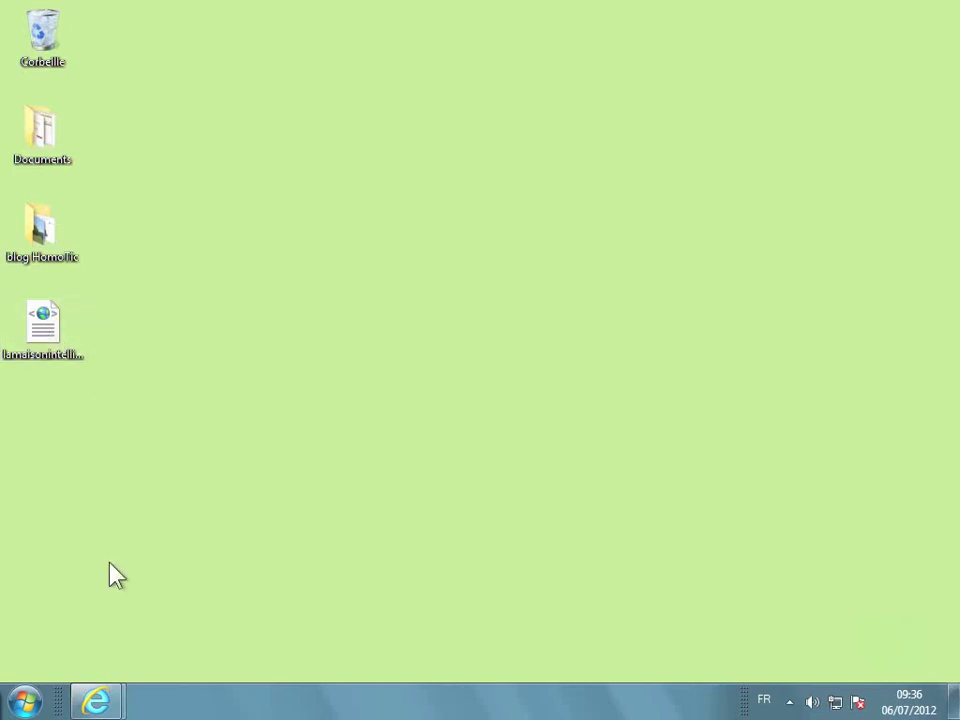
pyautogui.moveTo(93, 701)
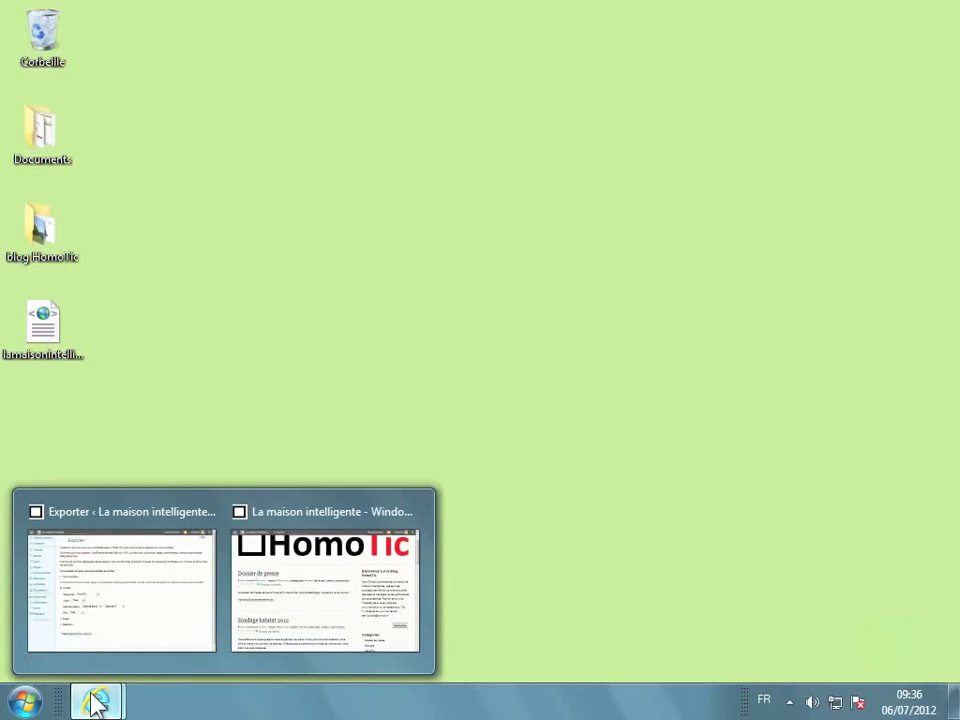
pyautogui.click(146, 600)
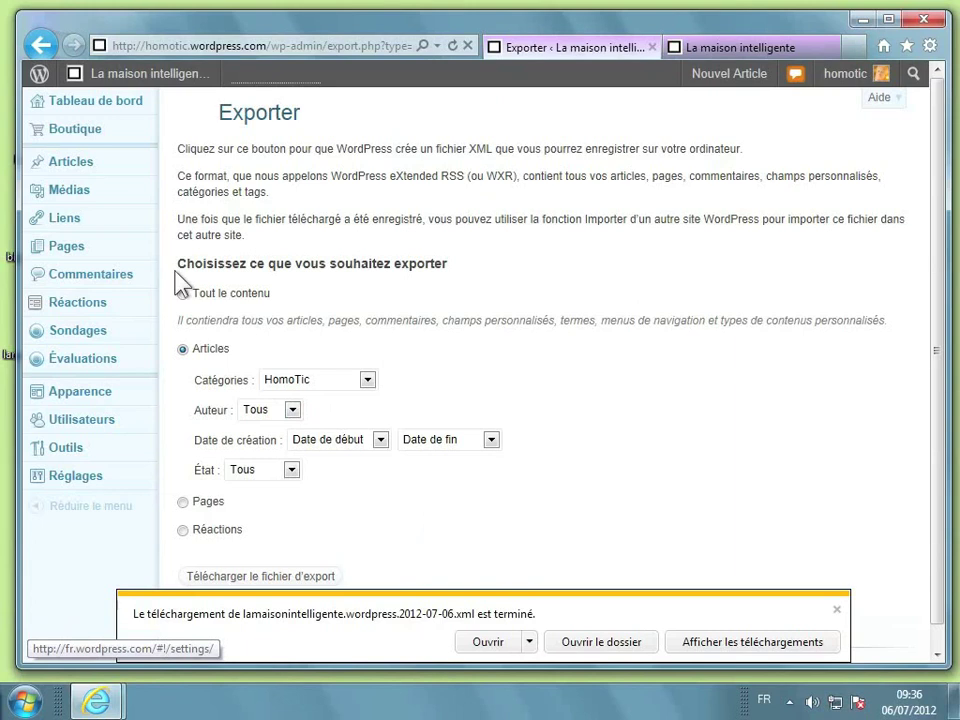
# - Open the list of all articles and filter it by the HomoTic category
pyautogui.click(75, 166)
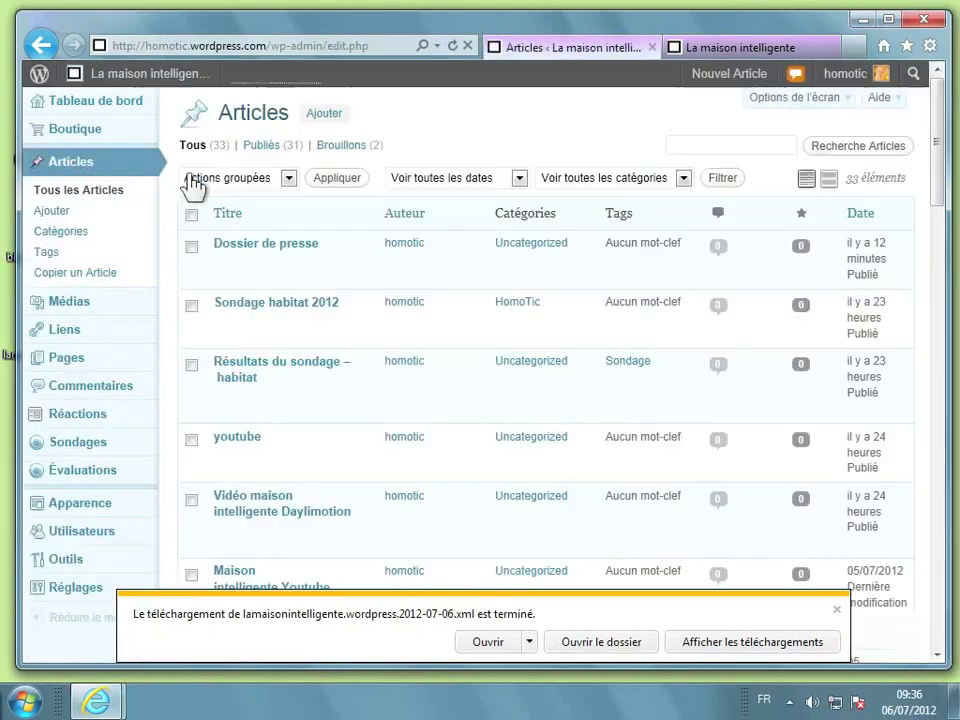
pyautogui.click(617, 180)
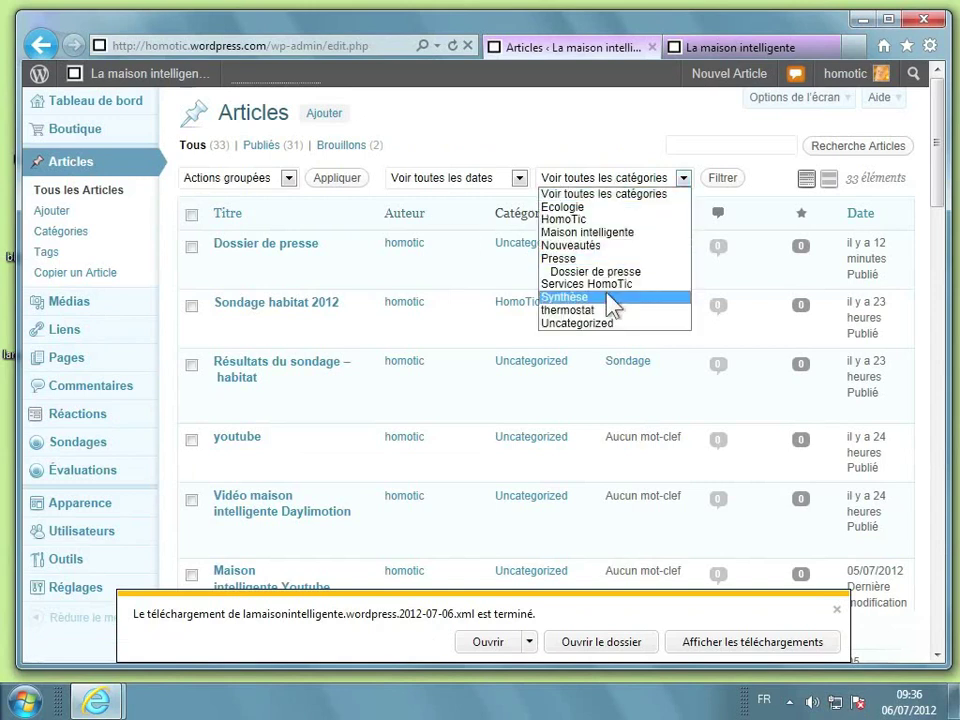
pyautogui.click(597, 220)
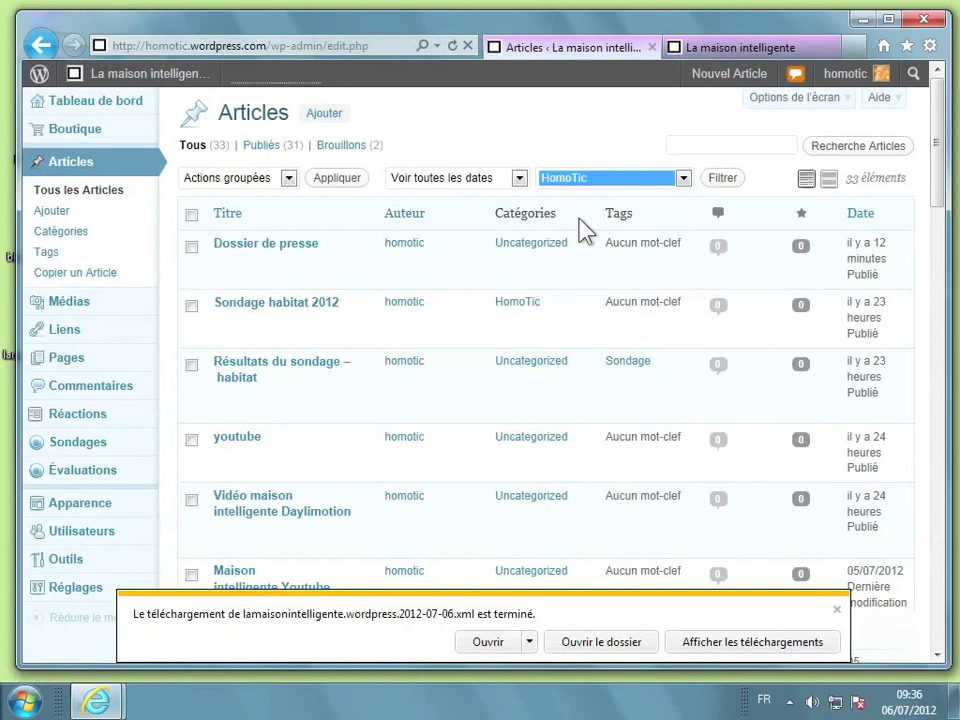
pyautogui.click(717, 180)
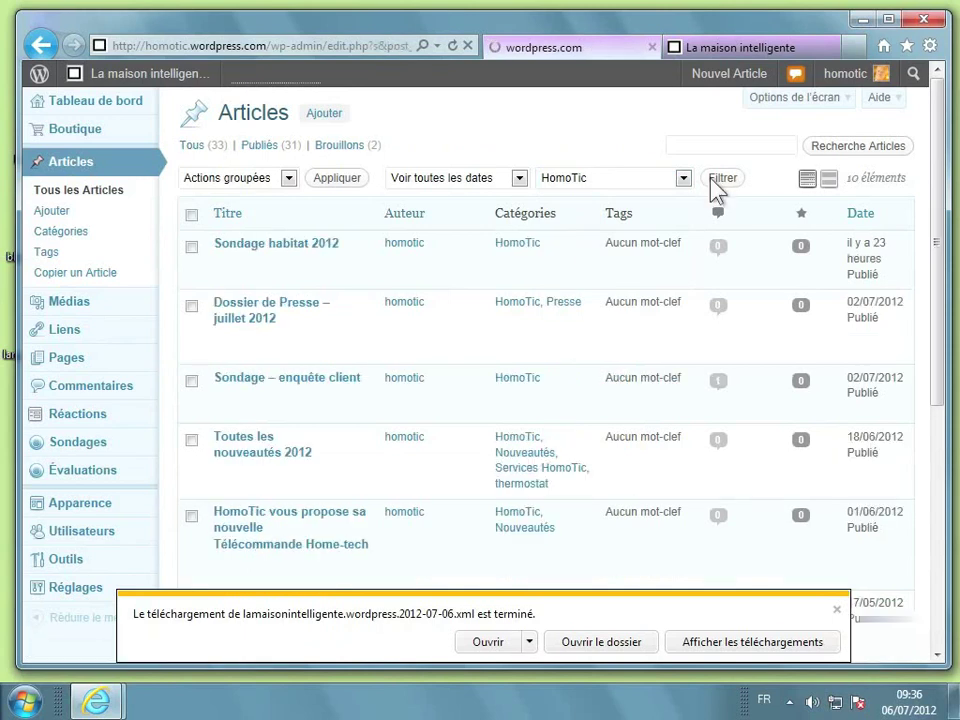
# - Select all the filtered HomoTic articles and move them to the trash with a bulk action
pyautogui.click(192, 215)
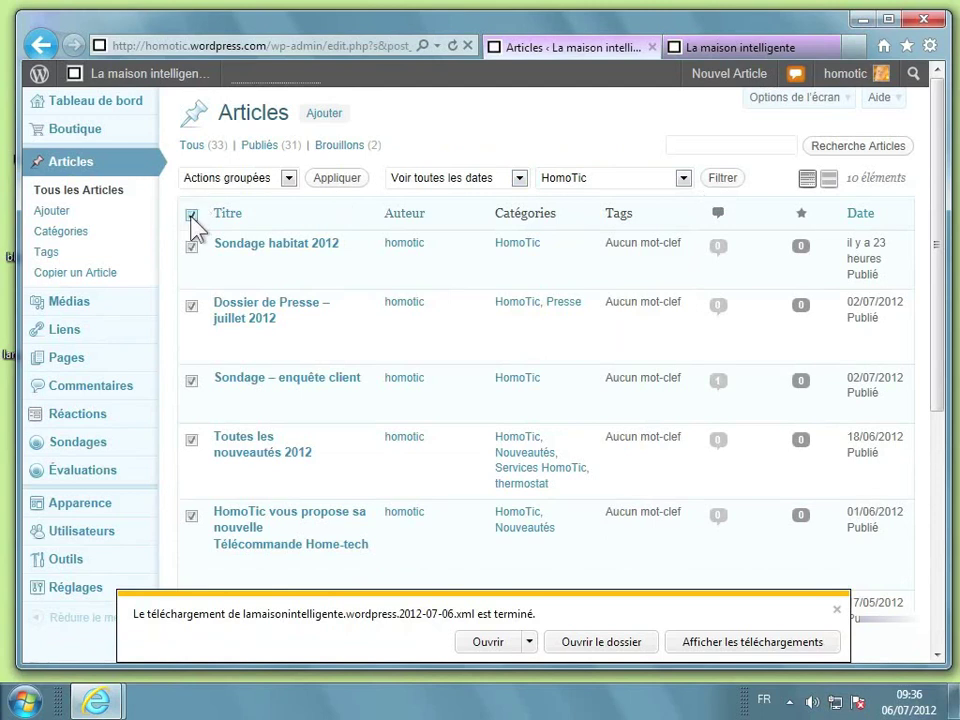
pyautogui.click(268, 179)
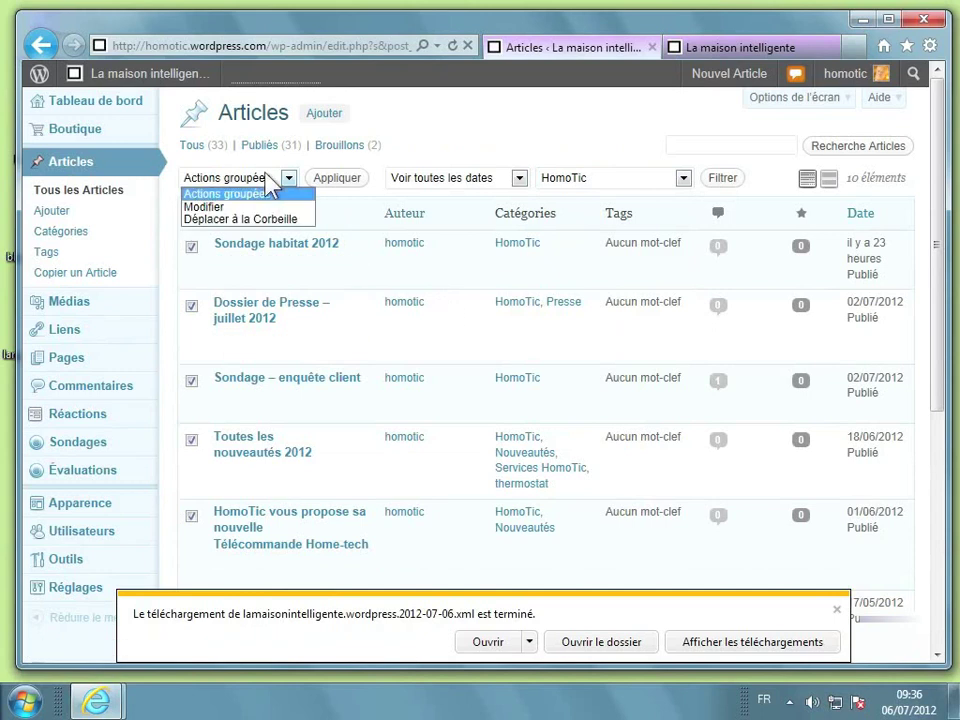
pyautogui.click(249, 219)
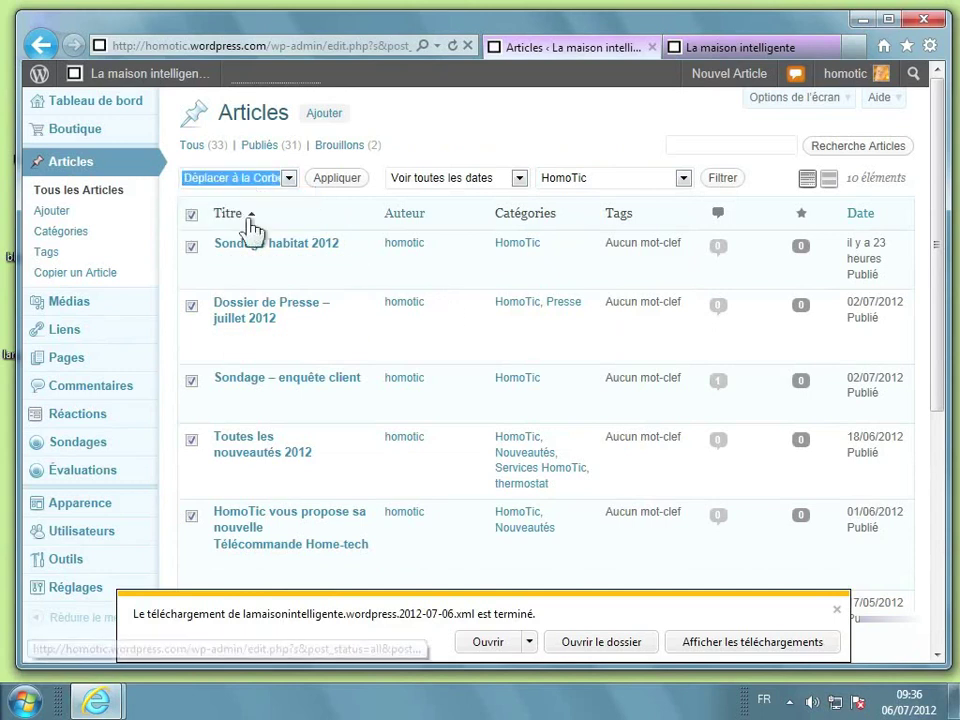
pyautogui.click(333, 186)
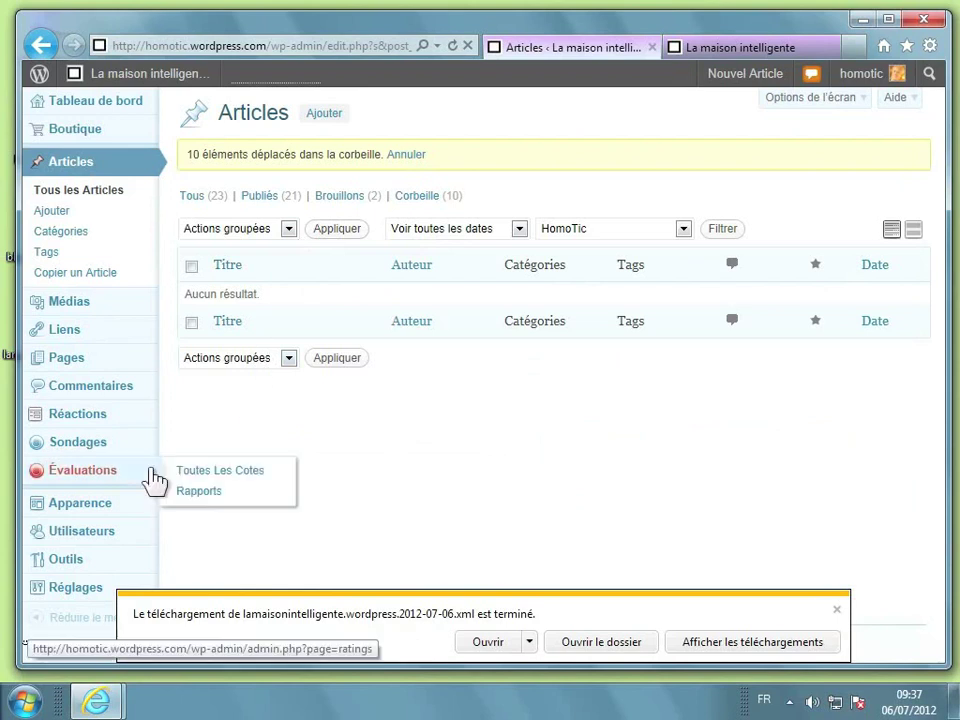
# - Open the import tool for WordPress export files
pyautogui.moveTo(95, 568)
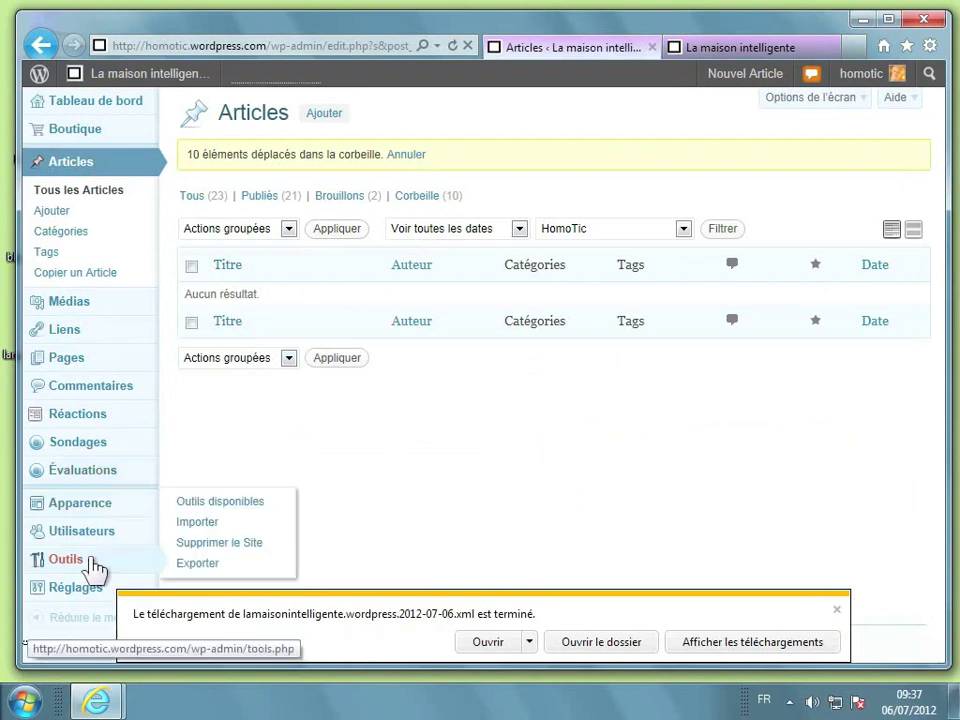
pyautogui.click(191, 524)
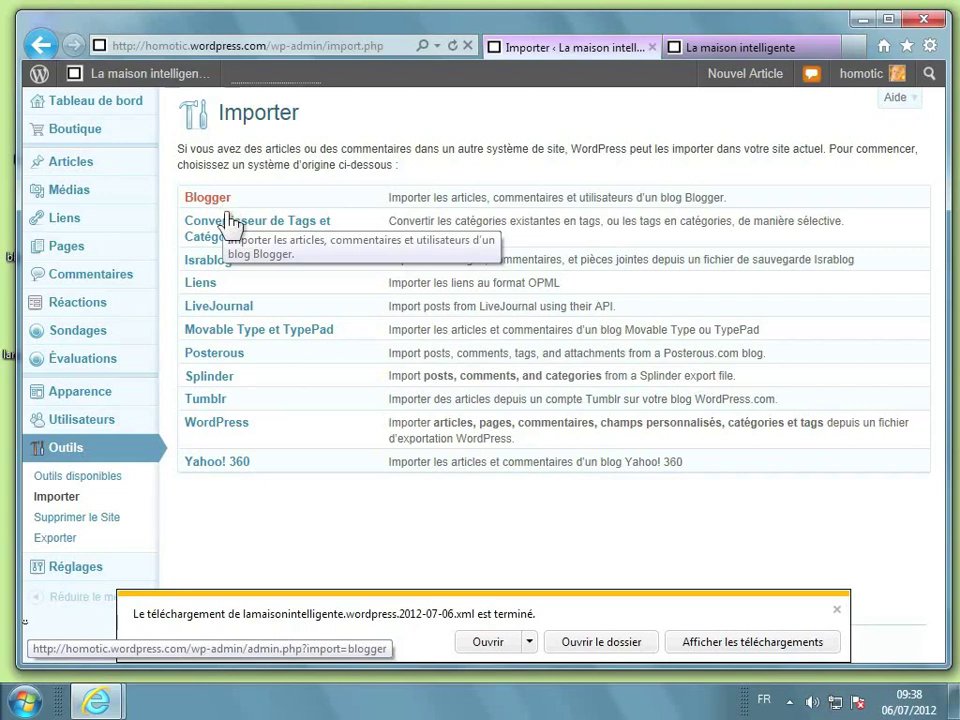
pyautogui.click(229, 431)
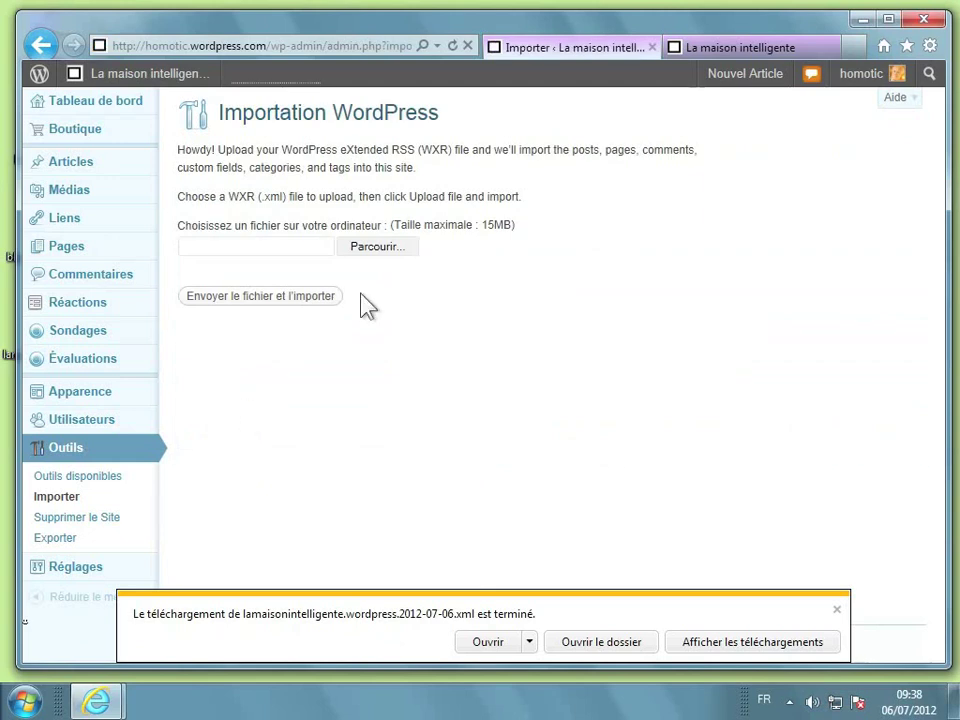
# - Choose the lamaisonintelligente.wordpress.2012-07-06 XML file from the desktop and upload it for import
pyautogui.click(375, 247)
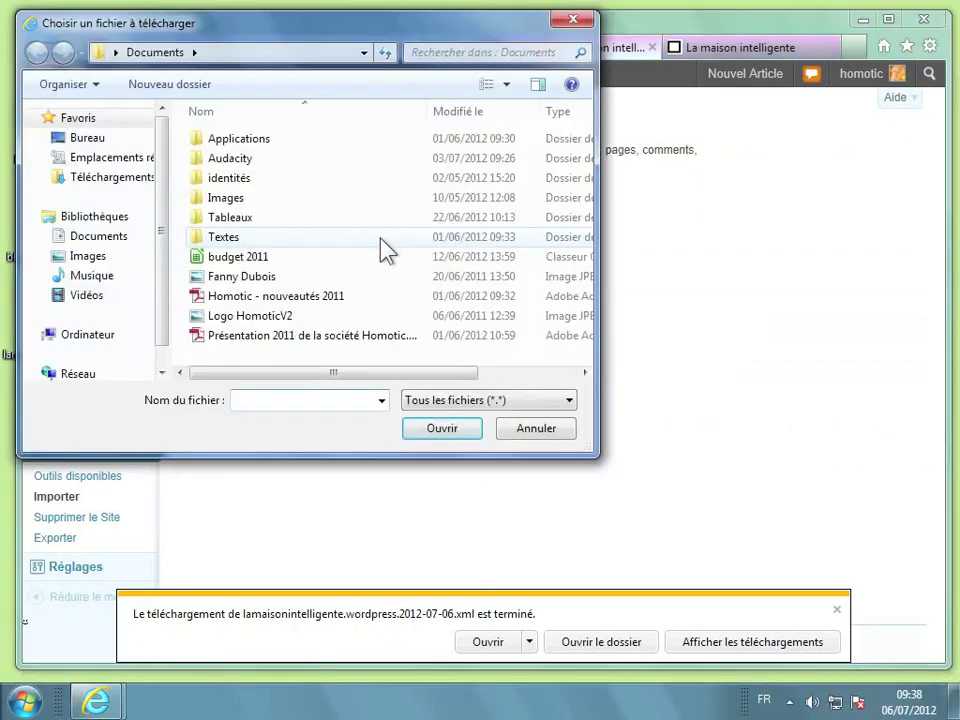
pyautogui.click(97, 141)
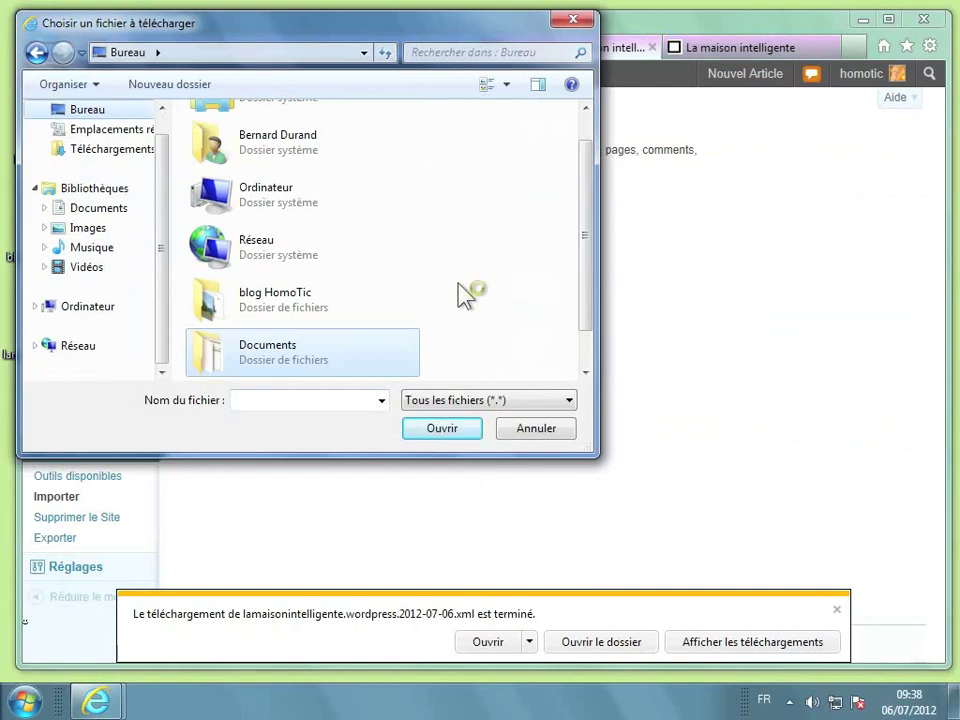
pyautogui.scroll(-1, 583, 330)
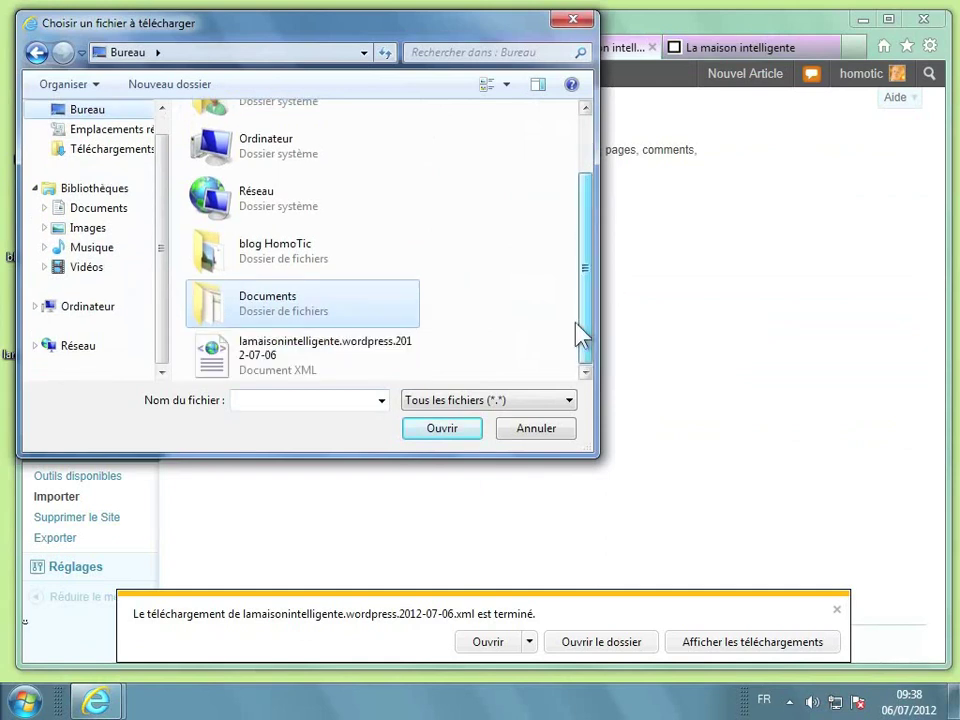
pyautogui.scroll(1, 364, 369)
pyautogui.scroll(-1, 495, 360)
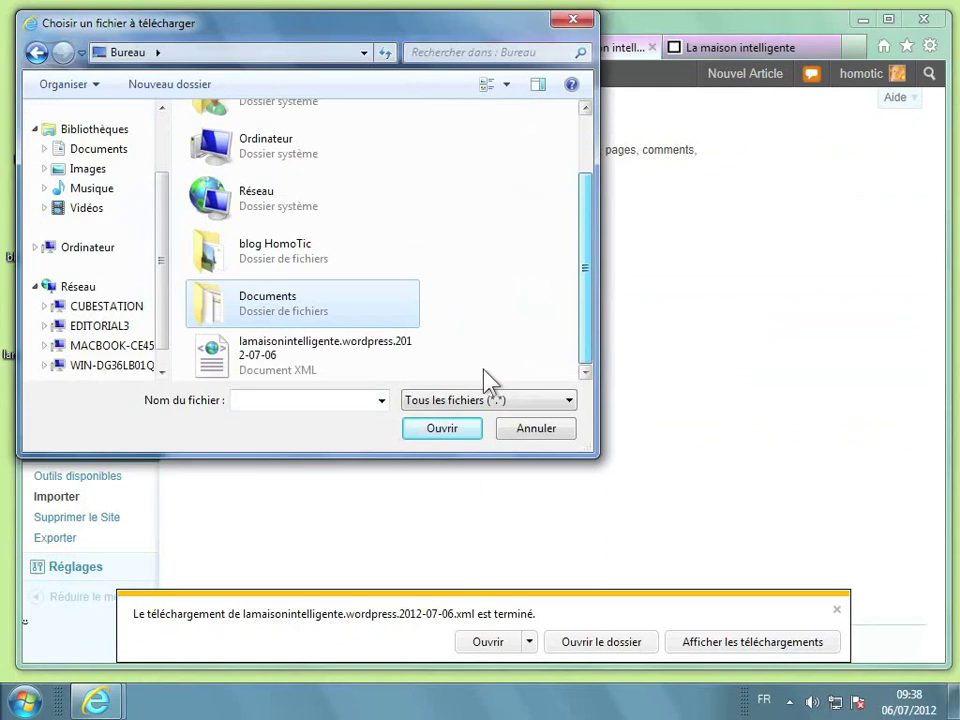
pyautogui.scroll(1, 396, 378)
pyautogui.scroll(-1, 467, 377)
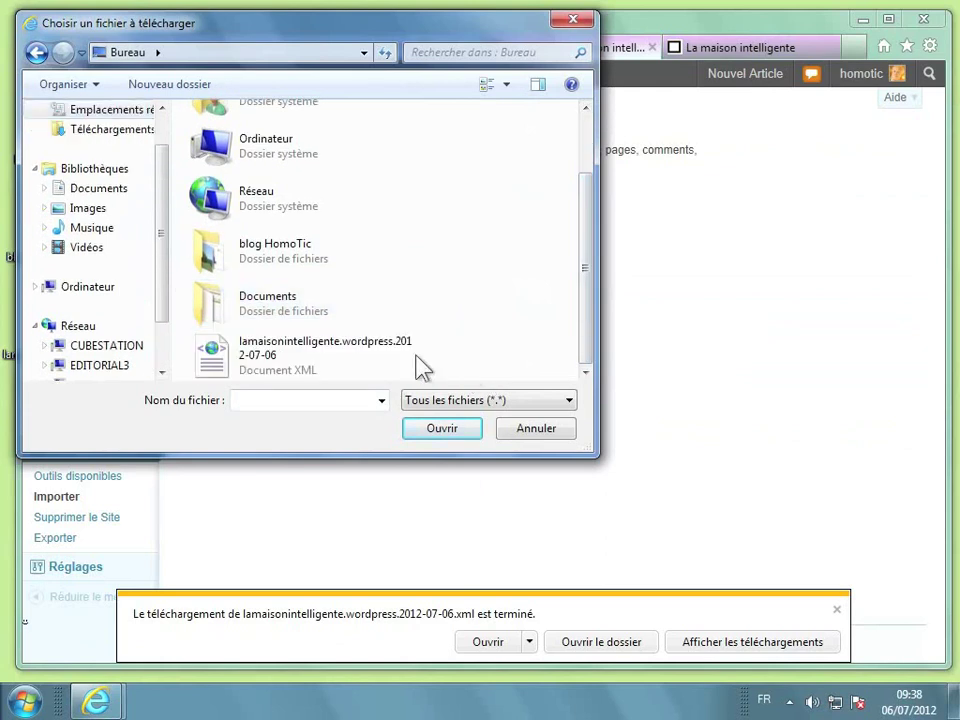
pyautogui.click(340, 358)
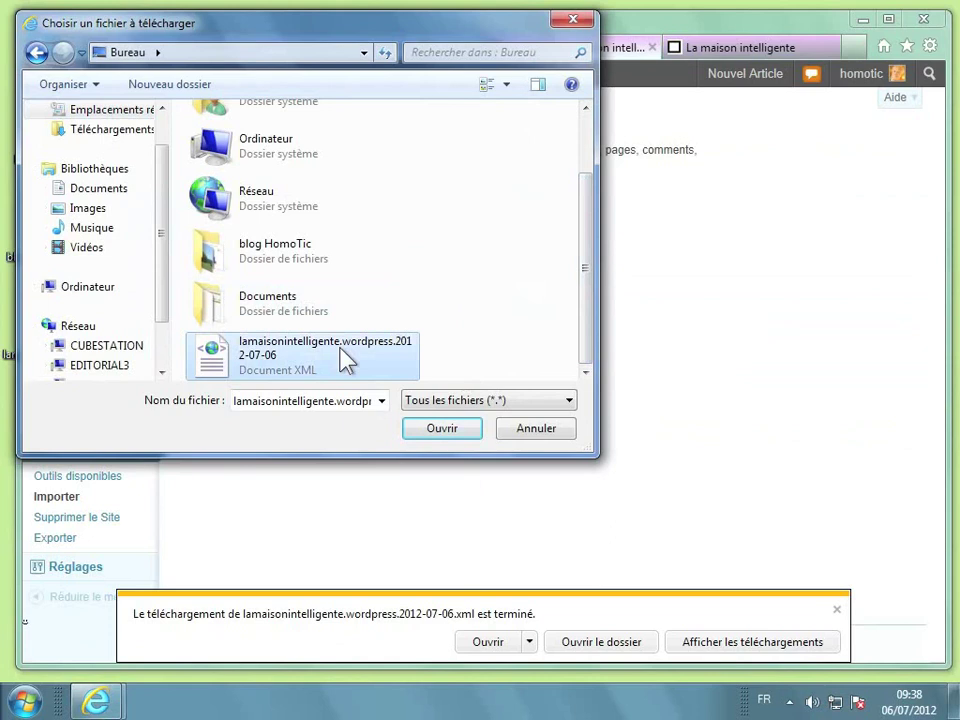
pyautogui.click(443, 430)
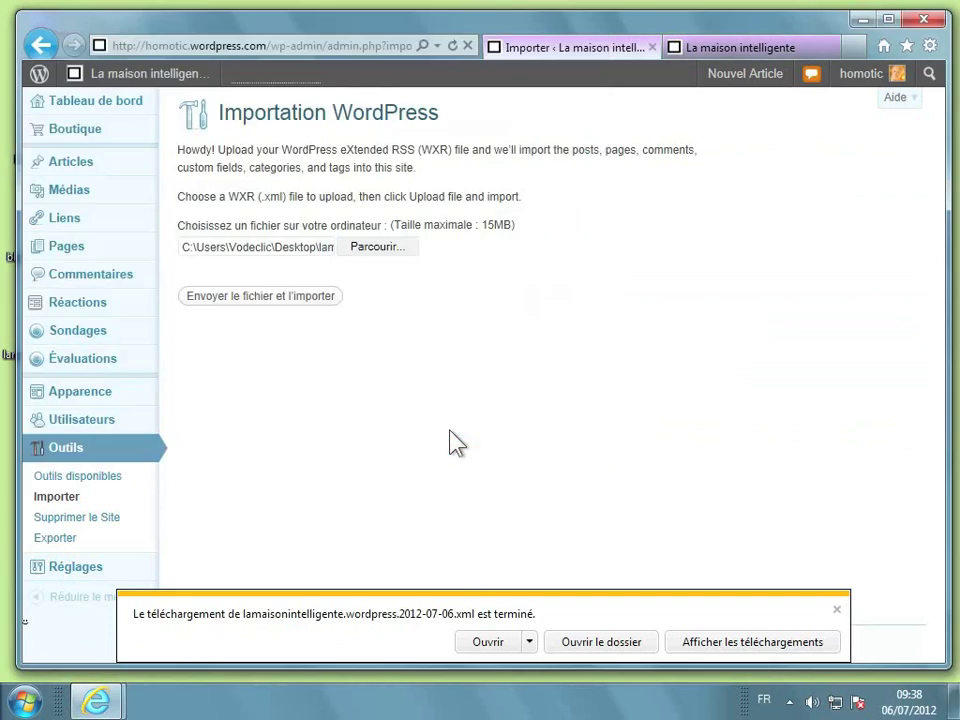
pyautogui.click(286, 298)
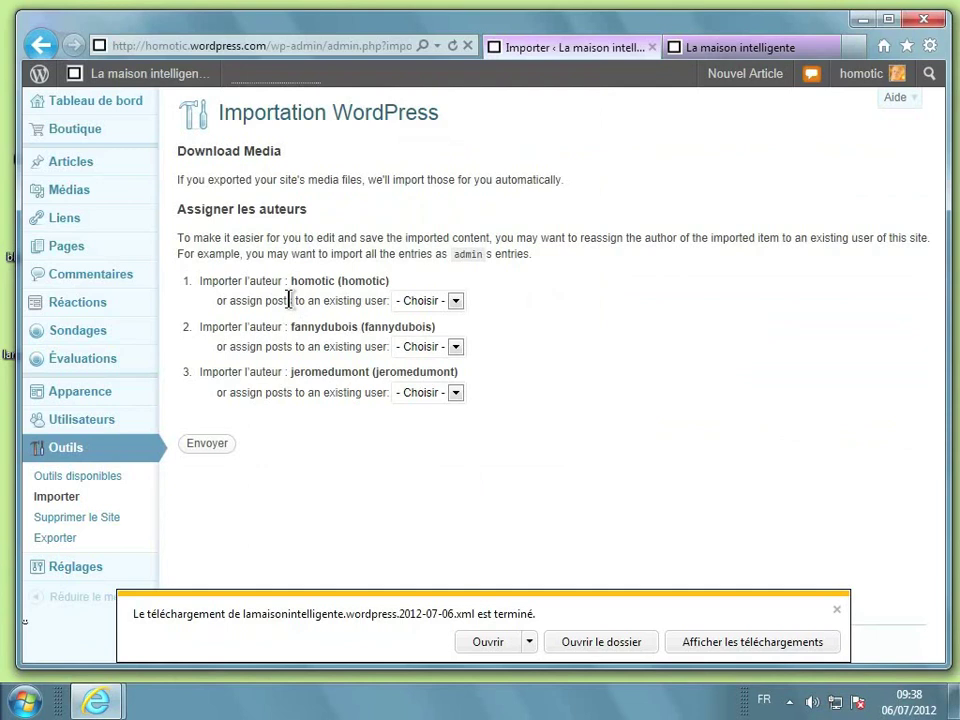
# - Assign the posts of all three imported authors to the existing user homotic and submit the import
pyautogui.click(455, 301)
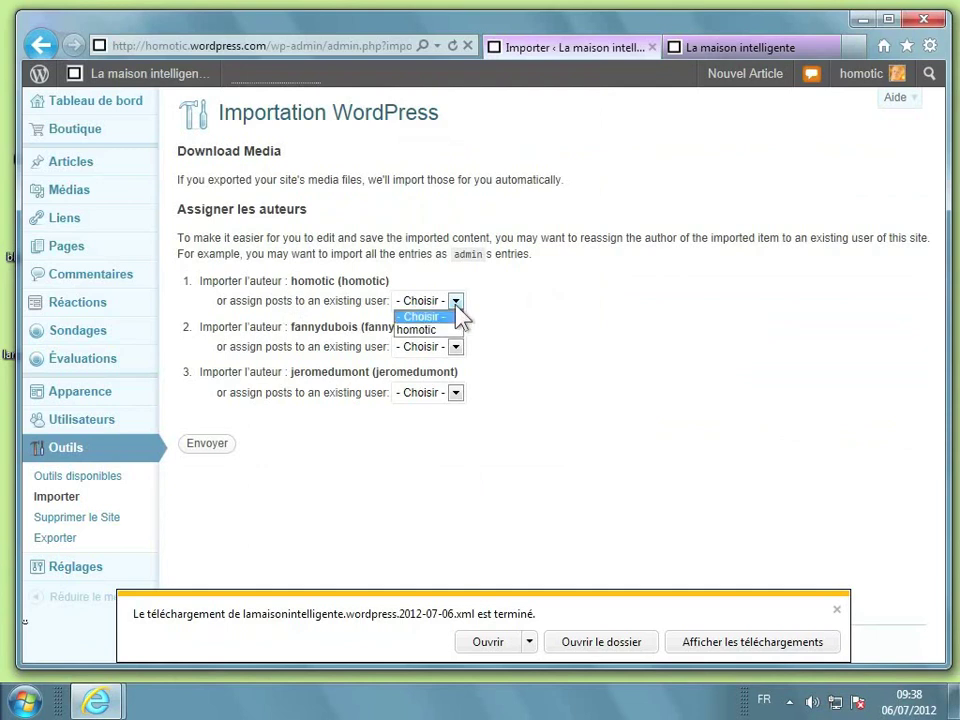
pyautogui.click(444, 330)
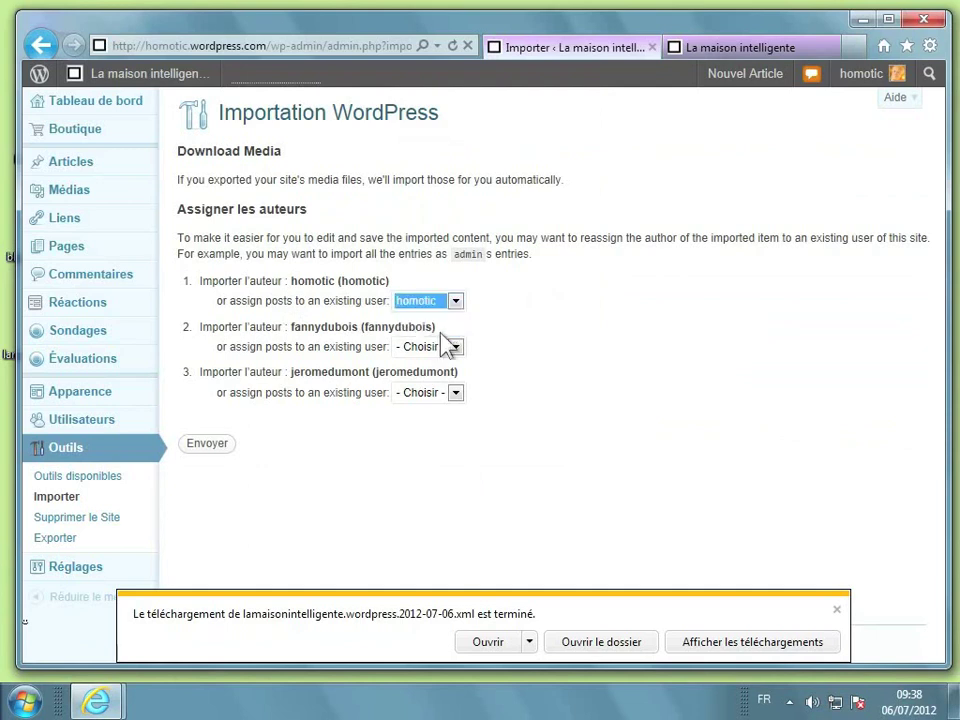
pyautogui.click(455, 346)
pyautogui.click(430, 377)
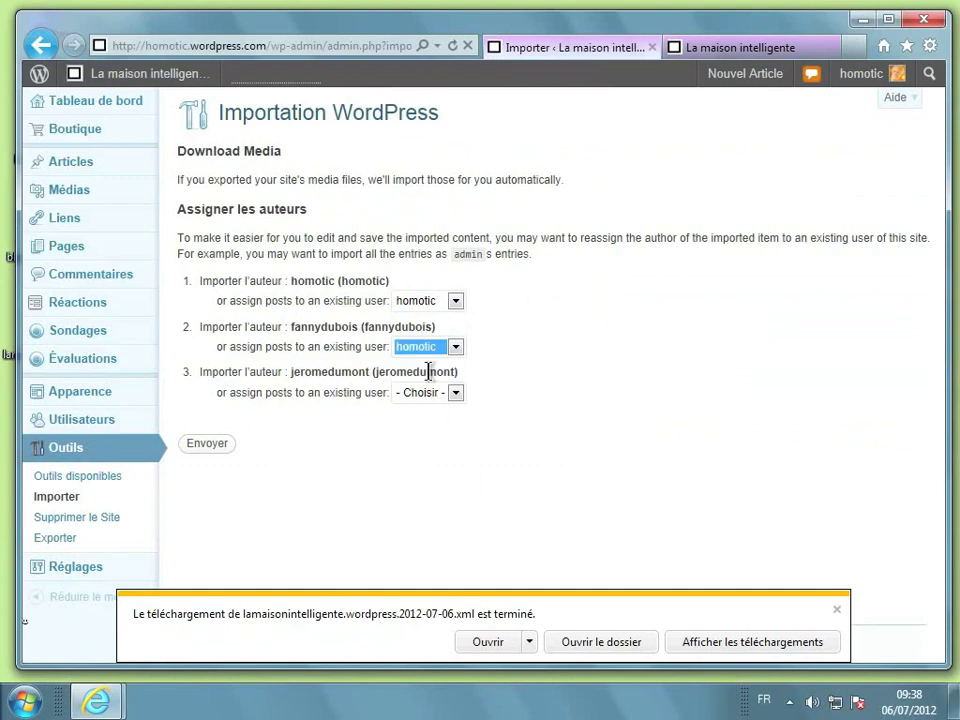
pyautogui.click(436, 393)
pyautogui.click(429, 421)
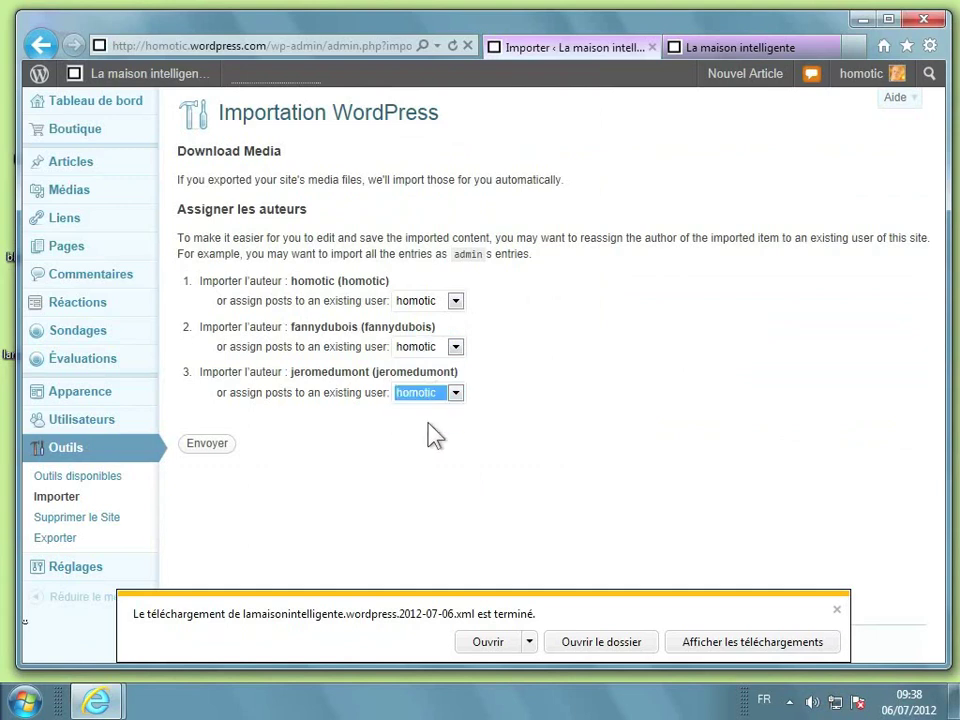
pyautogui.click(214, 446)
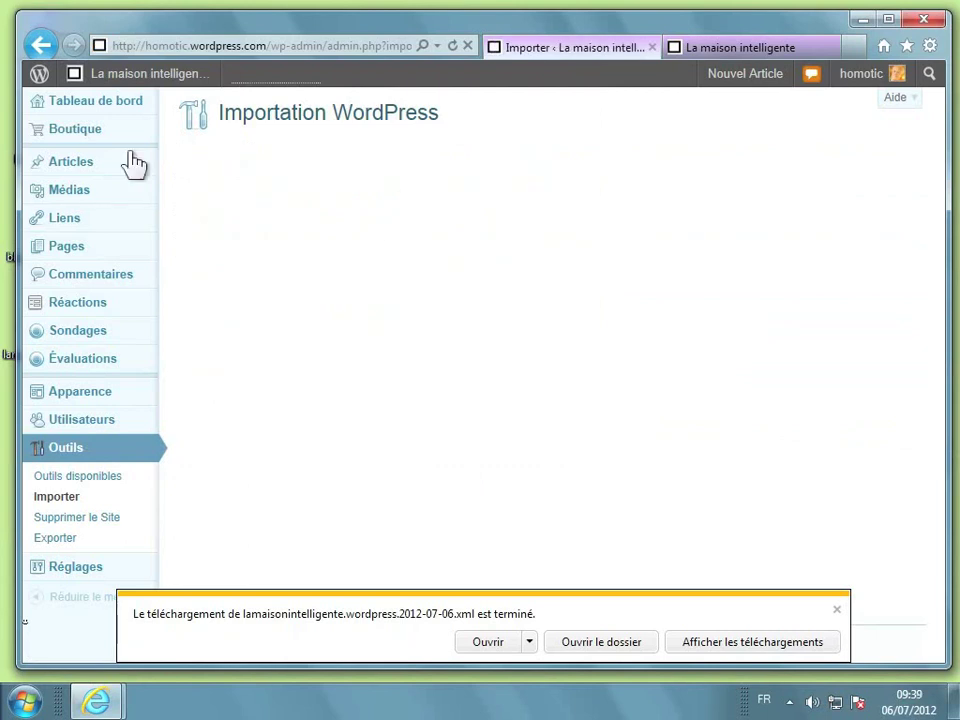
# - Check the restored articles by filtering the full article list by the HomoTic category
pyautogui.click(80, 165)
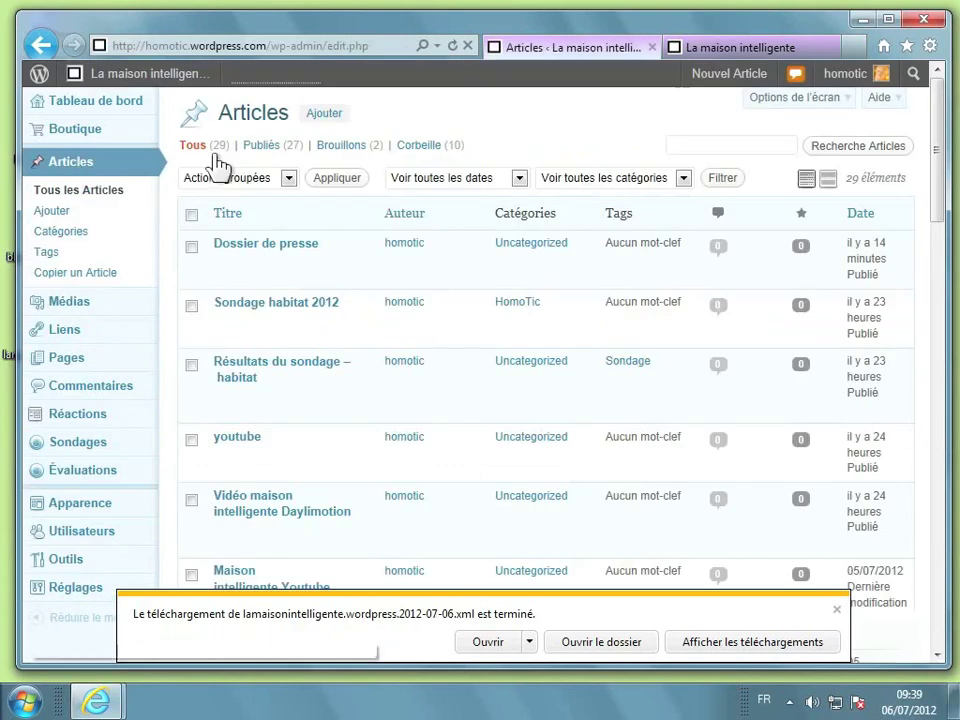
pyautogui.click(619, 180)
pyautogui.click(600, 219)
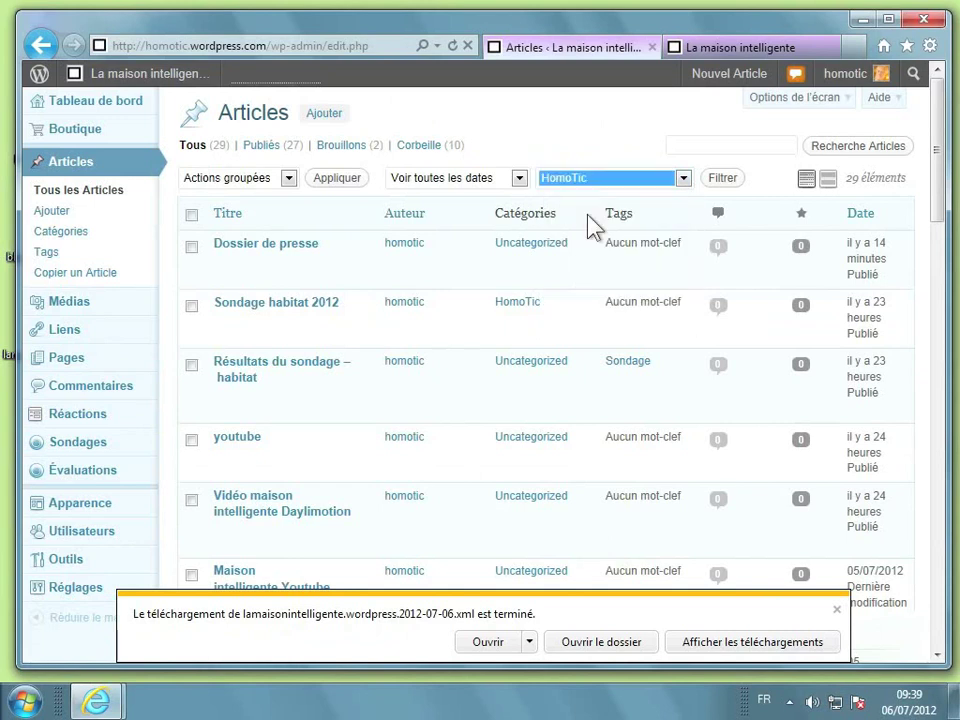
pyautogui.click(735, 180)
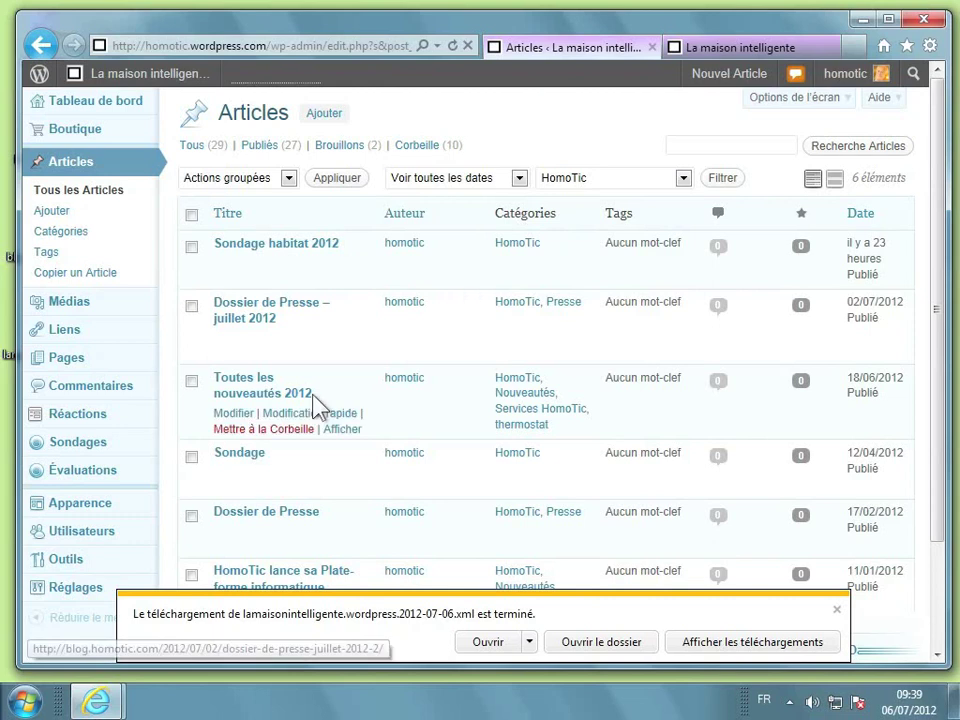
# - Open the Blogger importer from the import tools and review its authorization, reset and export-file options
pyautogui.moveTo(114, 457)
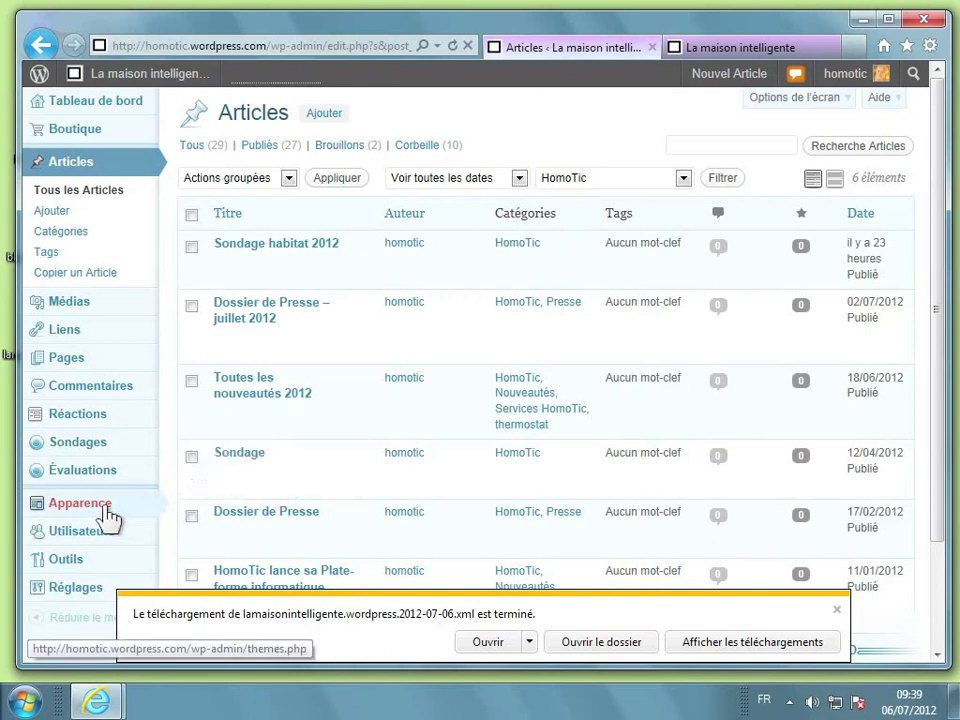
pyautogui.moveTo(104, 518)
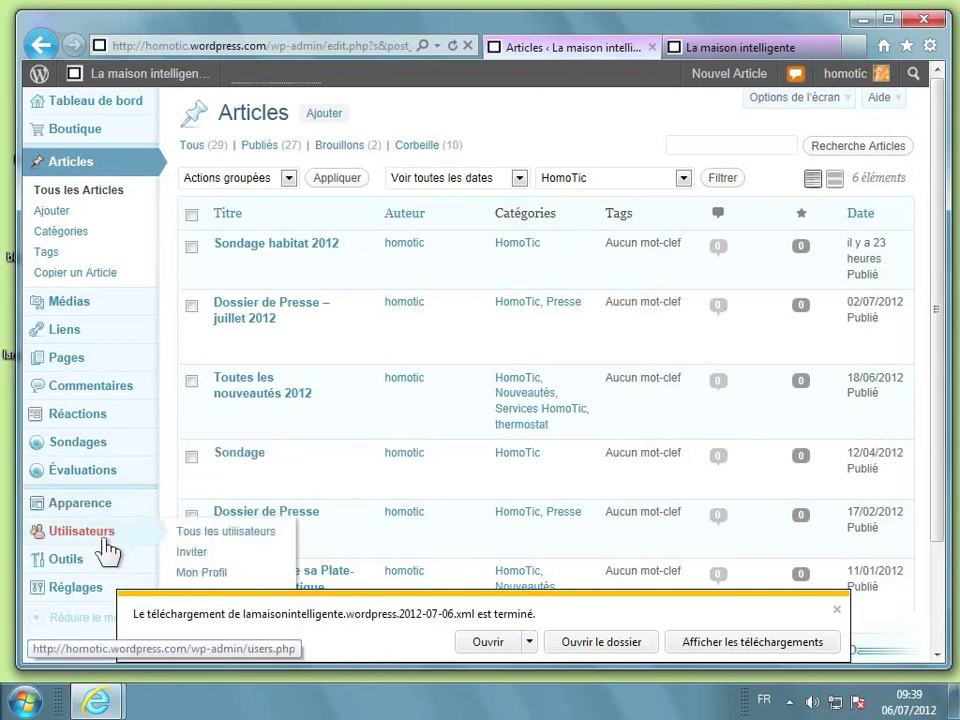
pyautogui.moveTo(105, 560)
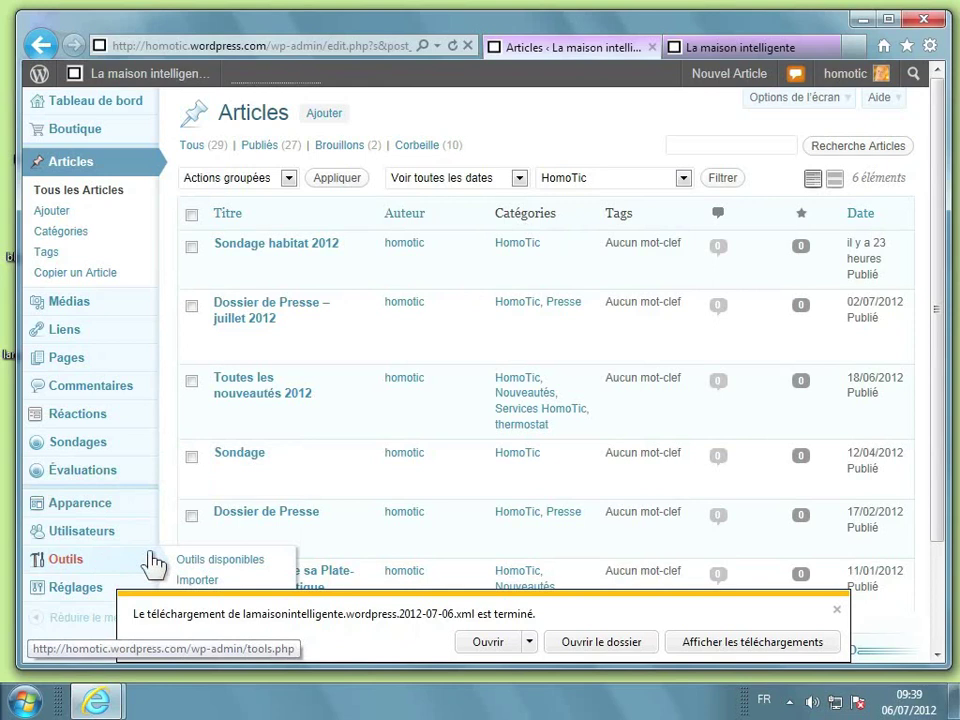
pyautogui.click(205, 587)
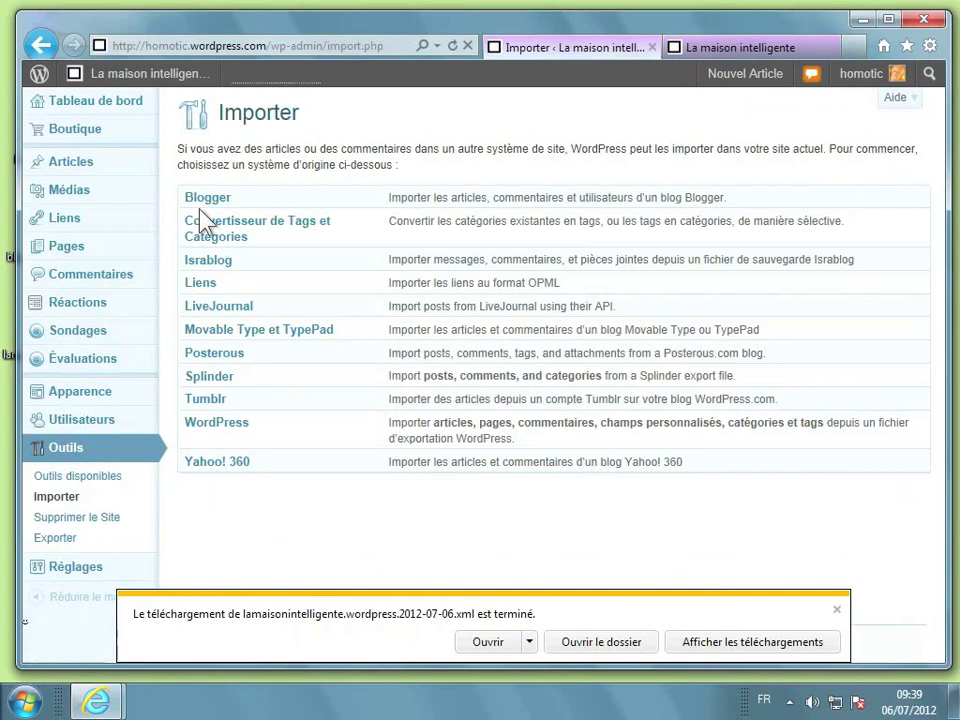
pyautogui.click(208, 199)
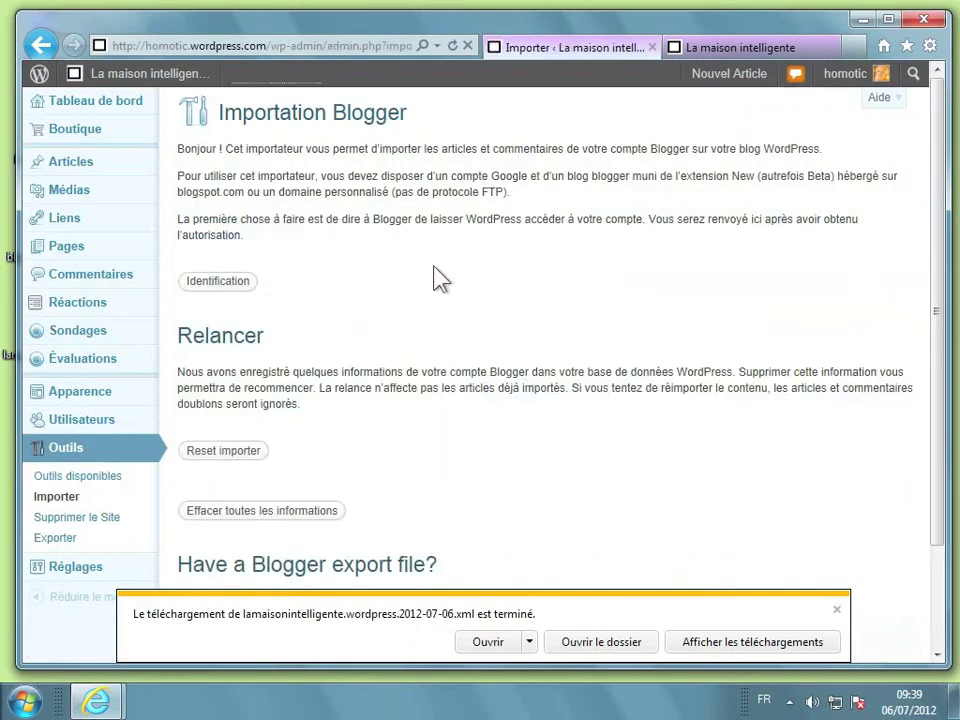
pyautogui.scroll(-3, 440, 279)
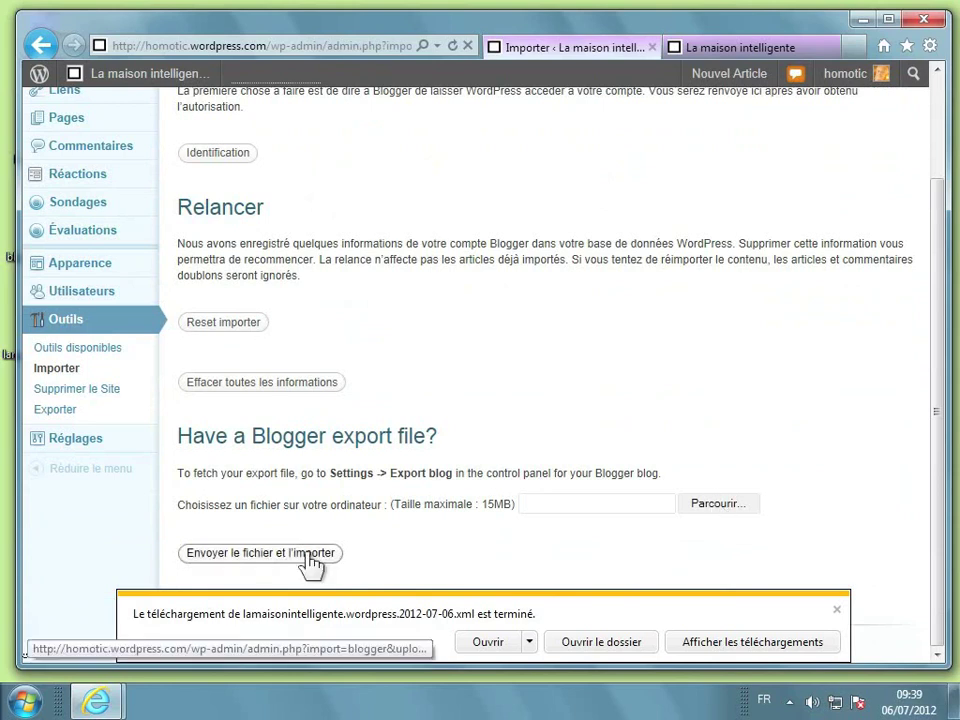
pyautogui.scroll(3, 540, 443)
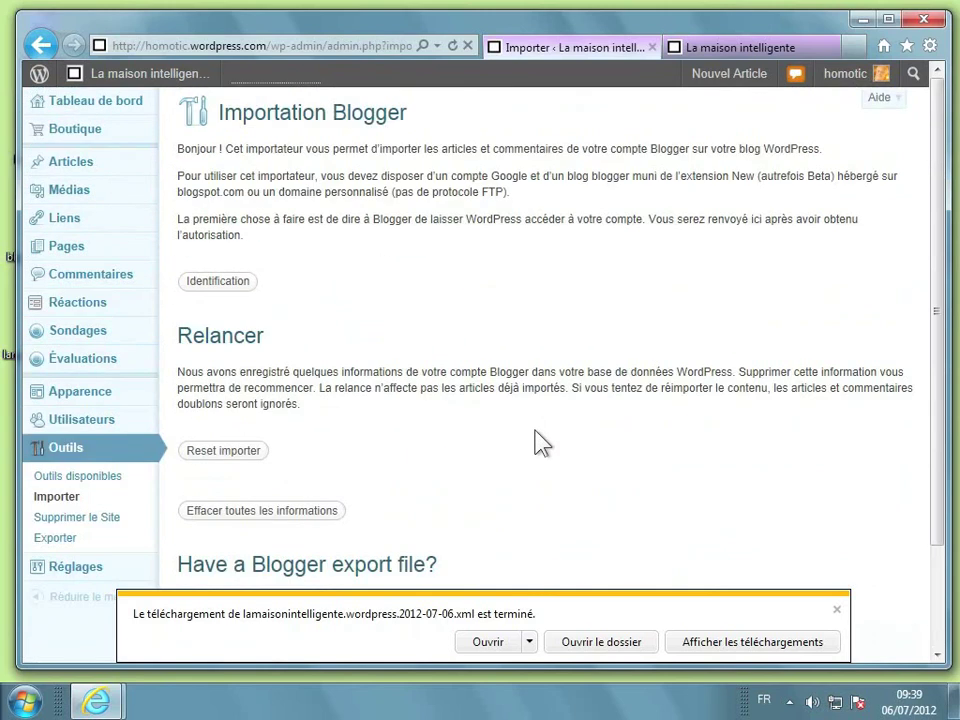
# - Authorize WordPress to access the Google account's Blogger data and start importing the HomoTic blog from homotic.blogspot.com
pyautogui.click(230, 287)
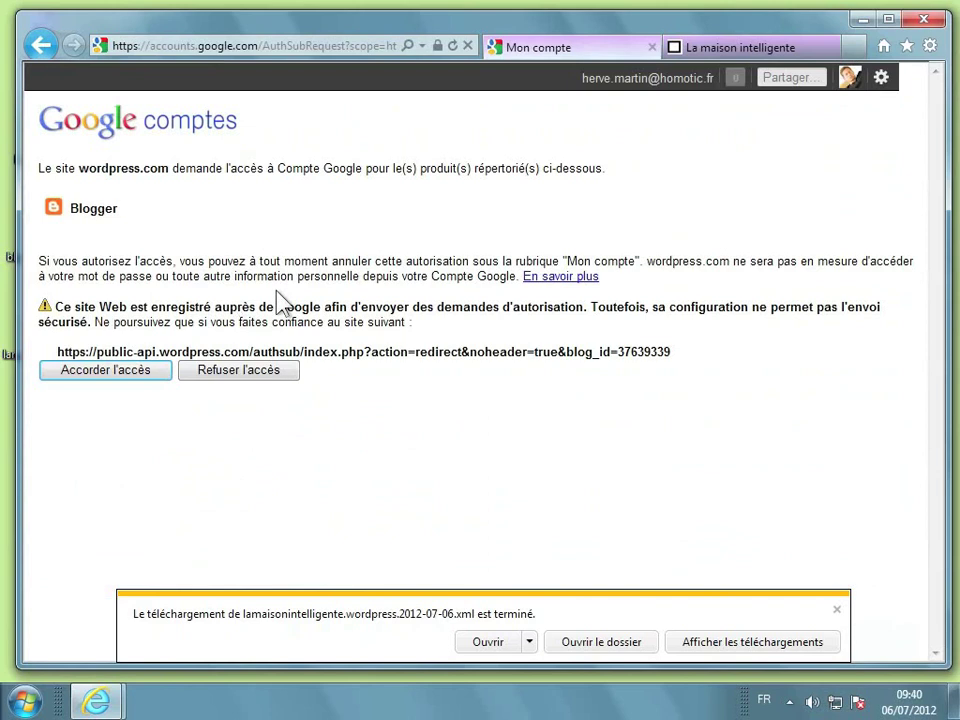
pyautogui.click(140, 380)
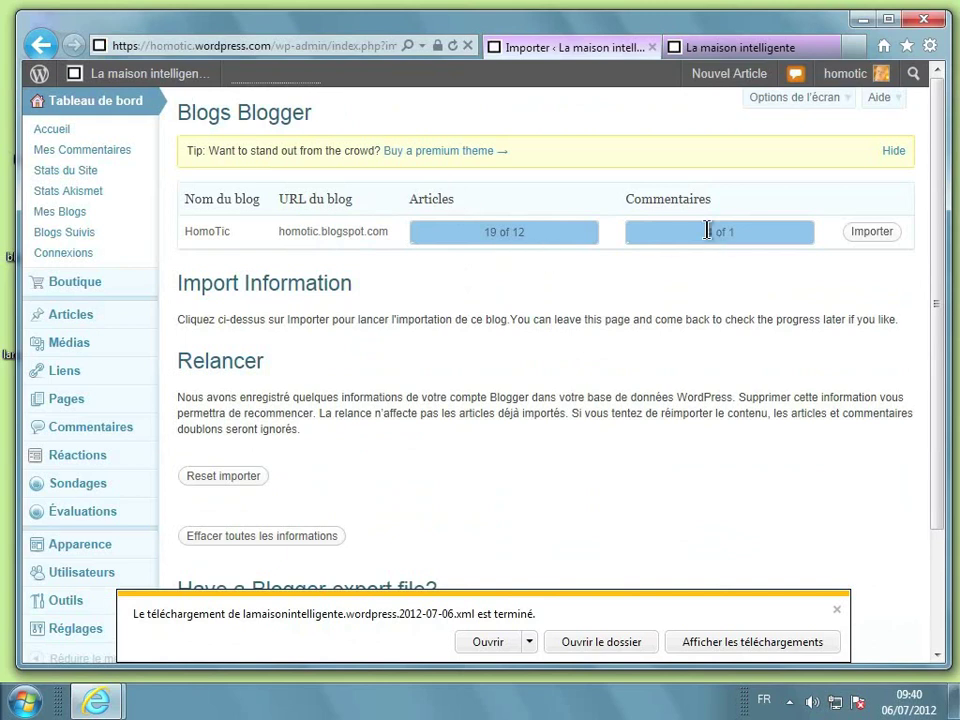
pyautogui.click(871, 232)
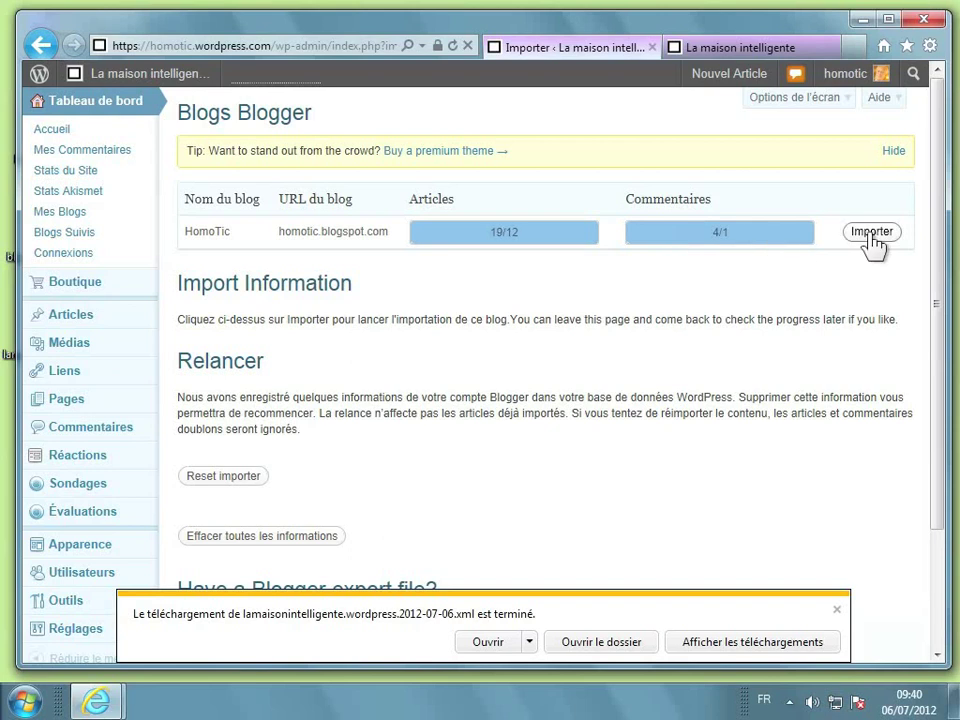